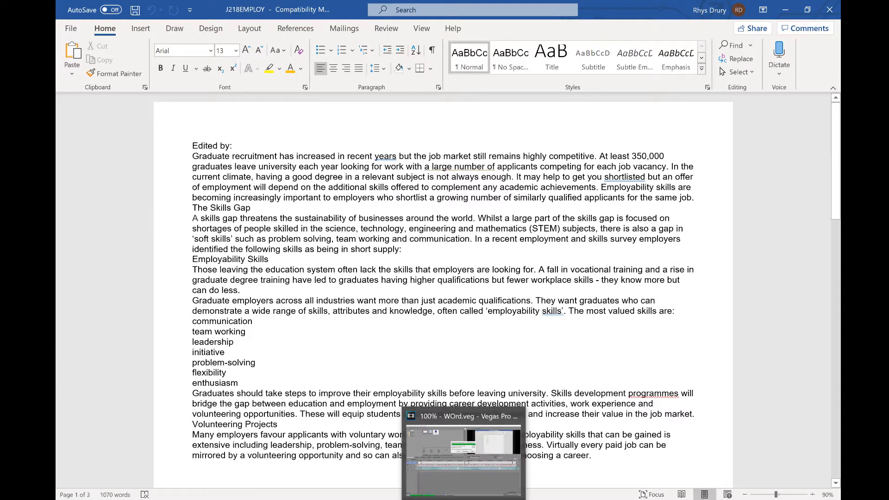
pyautogui.moveTo(233, 146); pyautogui.dragTo(468, 363)
pyautogui.click(610, 365)
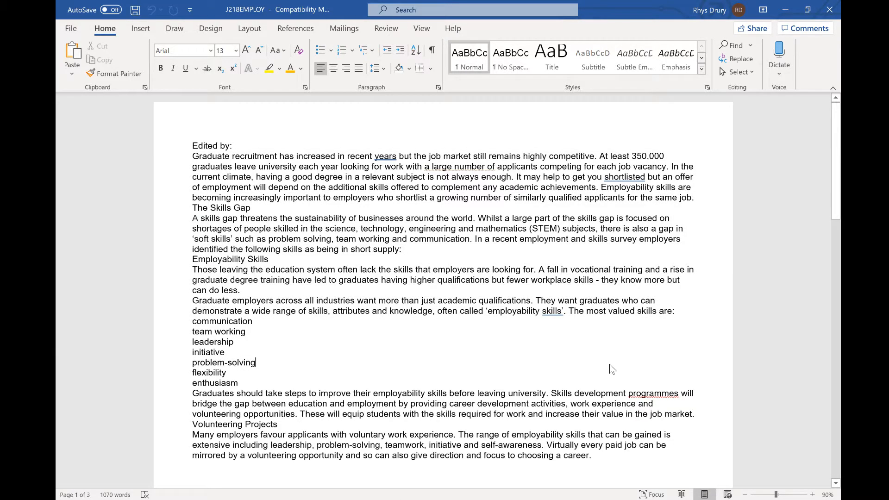
# - Check the style specification in the question paper, open the Styles pane, and snap Word beside the PDF
pyautogui.hotkey('alt', 'Tab')
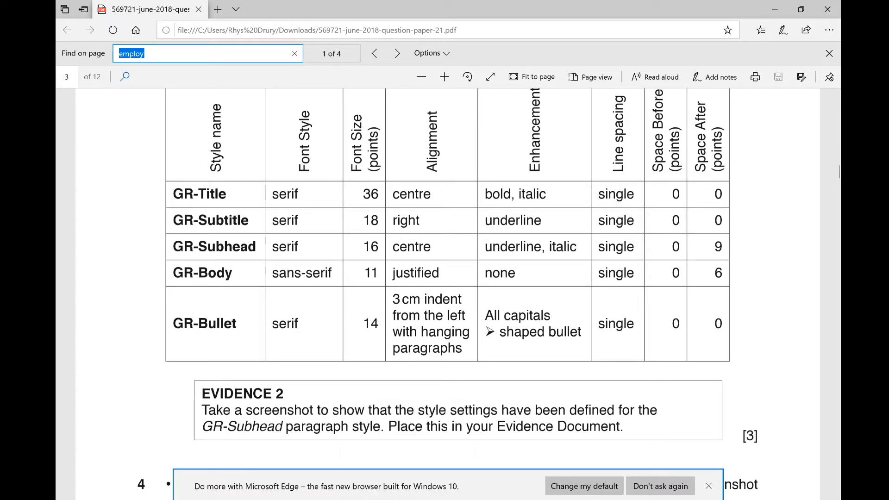
pyautogui.hotkey('alt', 'Tab')
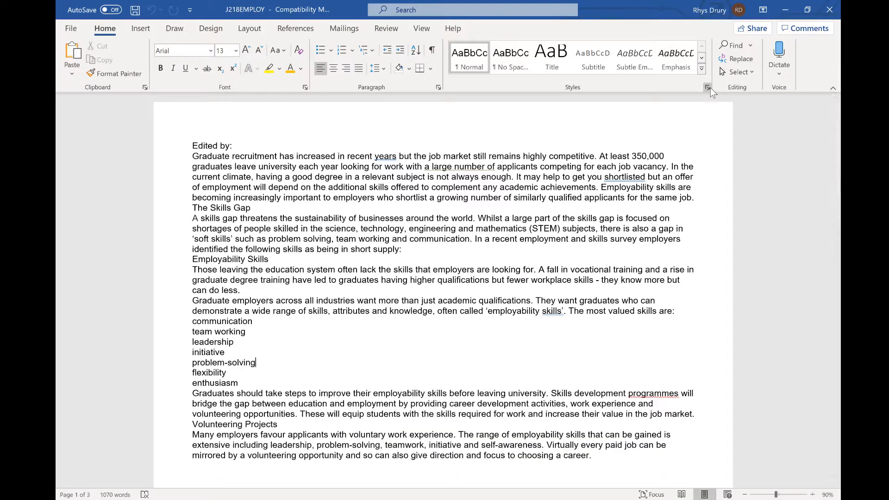
pyautogui.click(708, 87)
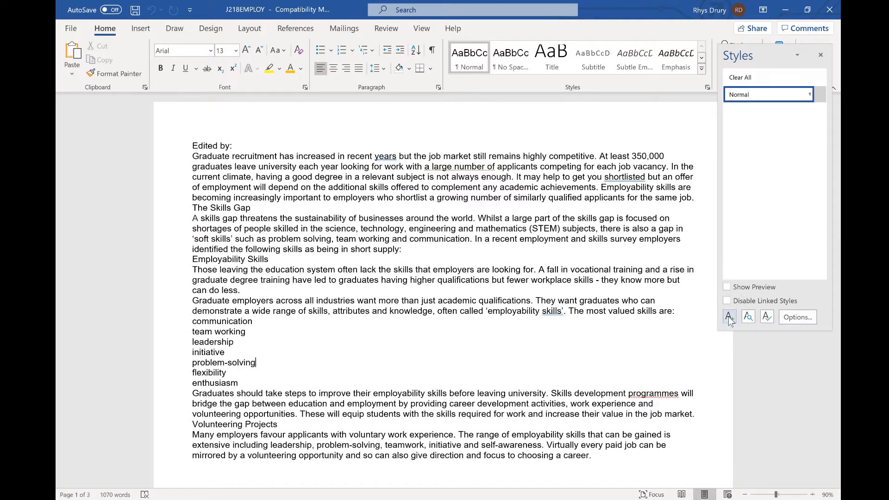
pyautogui.moveTo(766, 55); pyautogui.dragTo(253, 83)
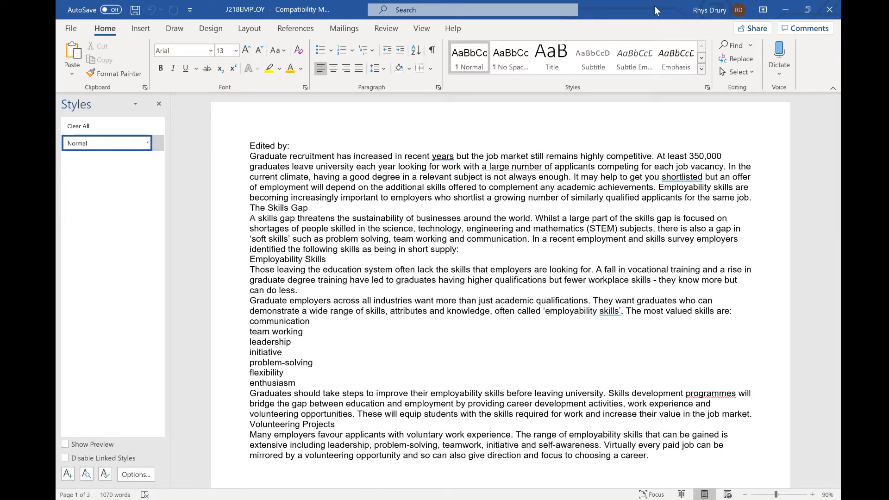
pyautogui.press('super+Left')
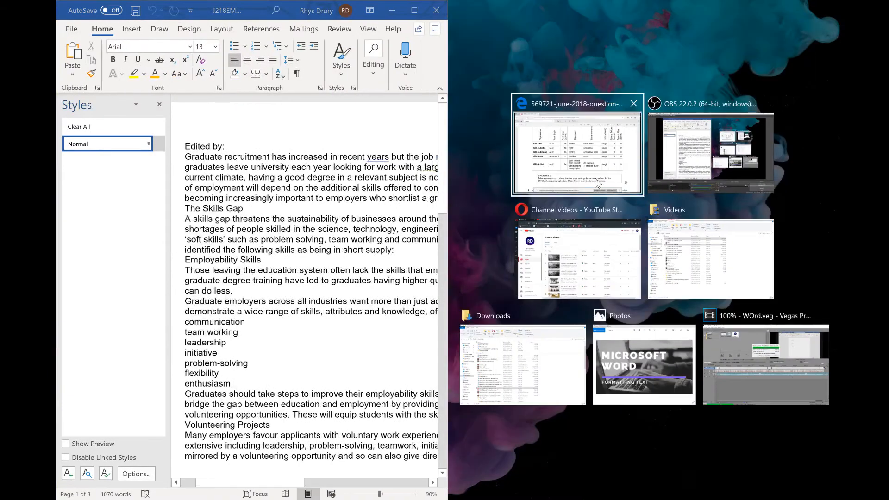
pyautogui.click(570, 139)
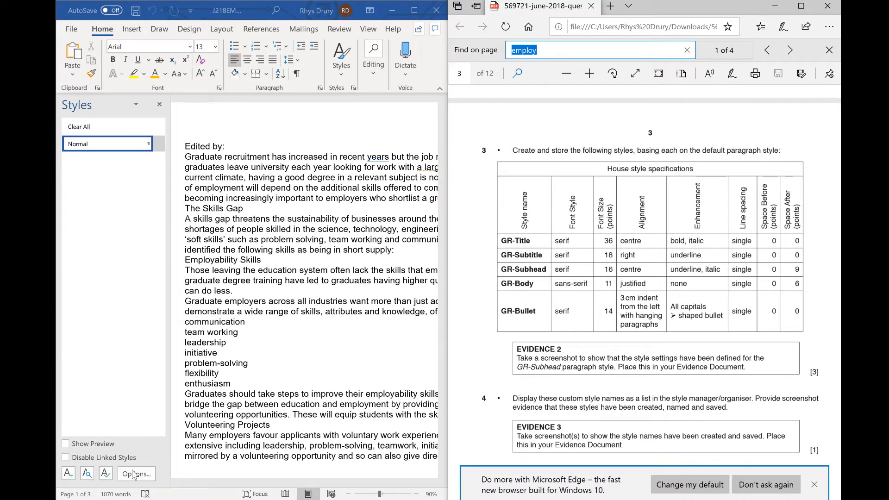
# - Start a new style named GR- Title with a font size of 36
pyautogui.click(71, 480)
pyautogui.click(69, 474)
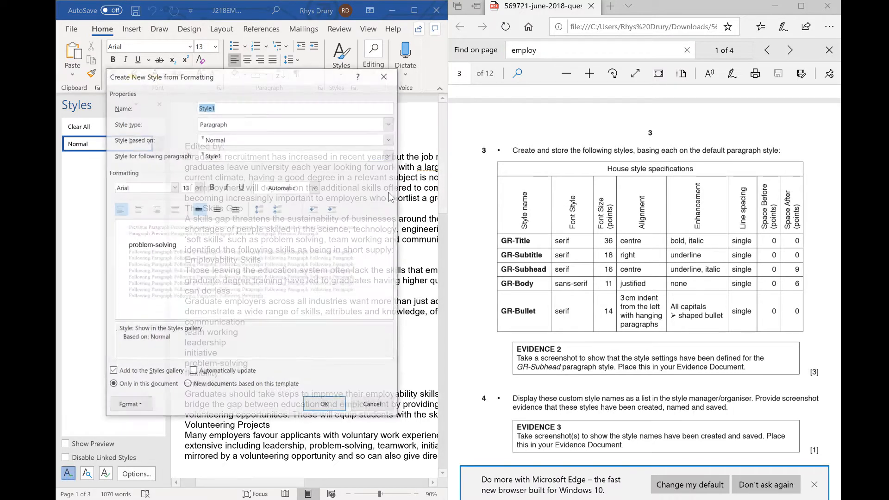
pyautogui.write('GR')
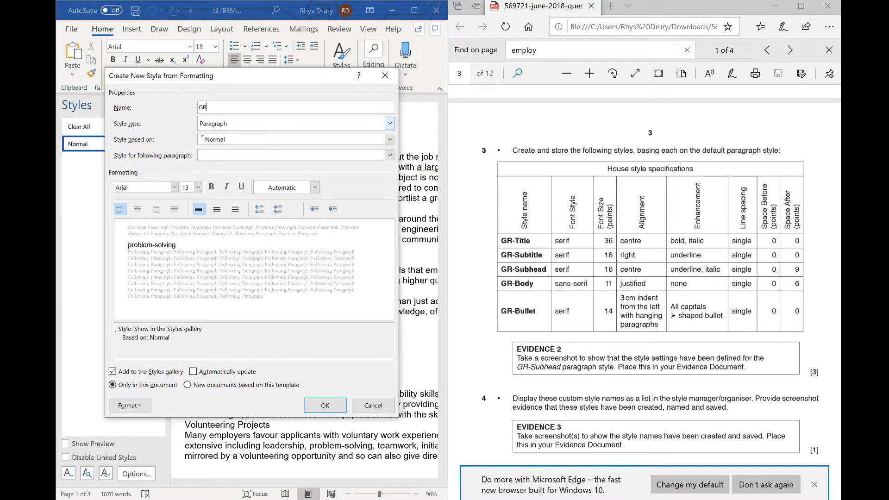
pyautogui.write('- Title')
pyautogui.click(201, 188)
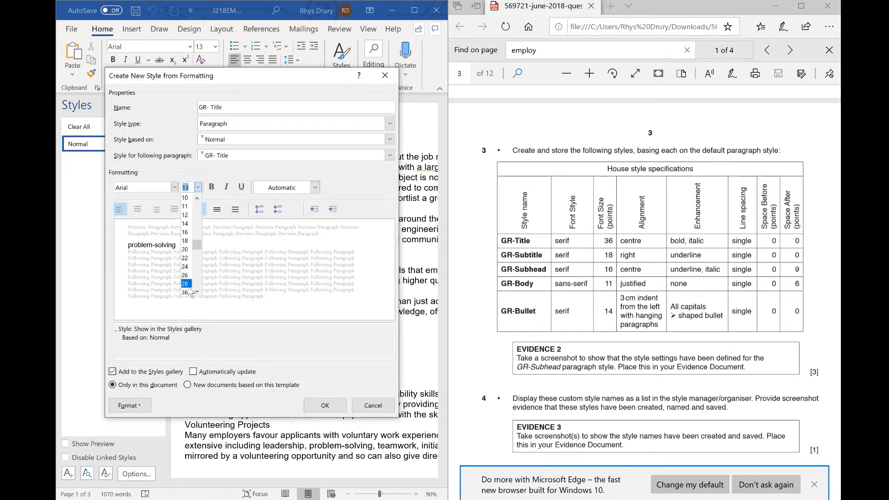
pyautogui.click(189, 292)
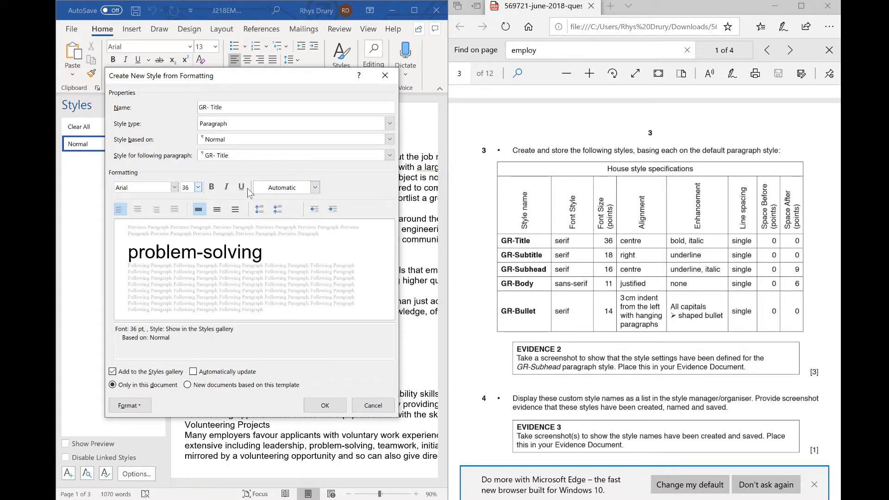
# - Set the GR- Title style's font to Times New Roman
pyautogui.click(174, 187)
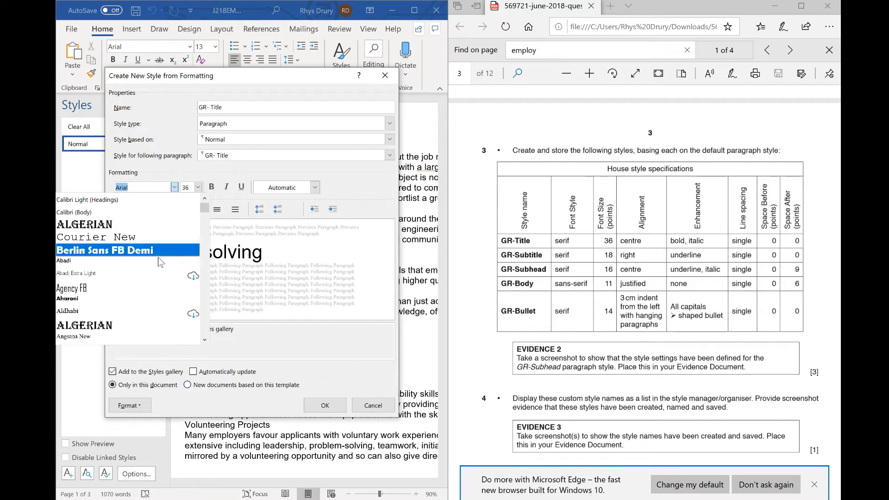
pyautogui.write('Times New Roman')
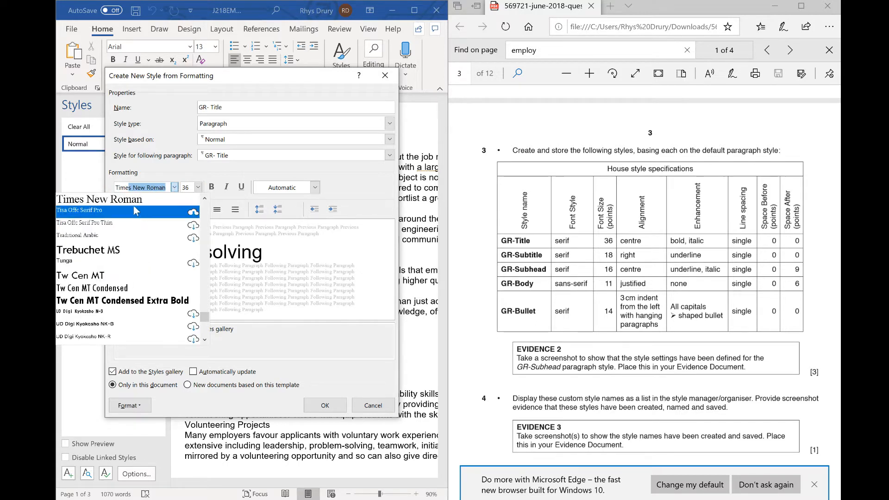
pyautogui.click(135, 201)
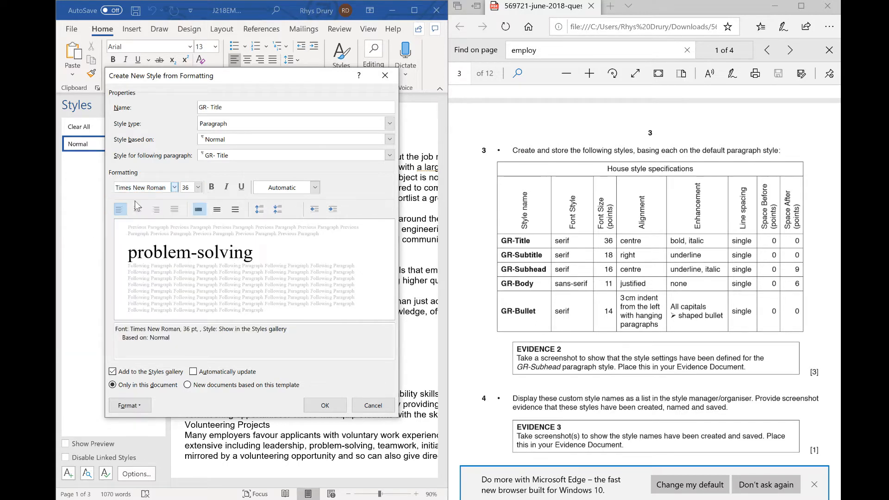
# - Give GR- Title single line spacing, centre alignment, bold and italic
pyautogui.click(198, 210)
pyautogui.click(138, 209)
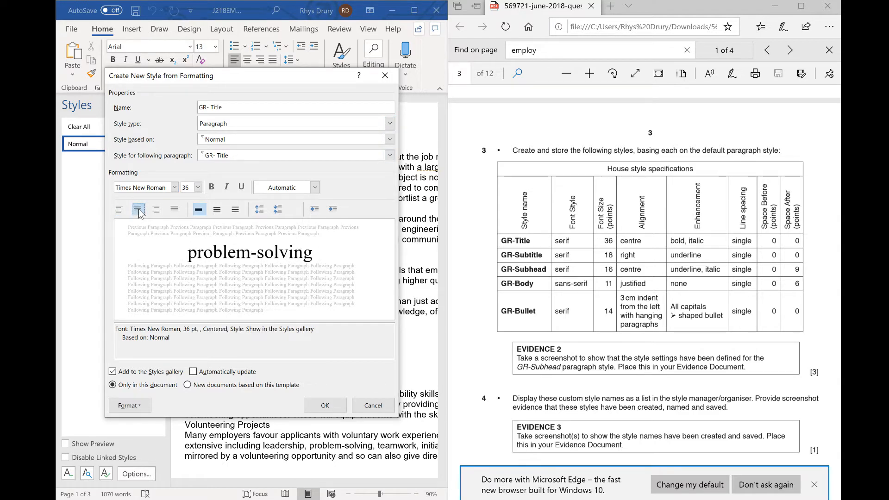
pyautogui.click(211, 187)
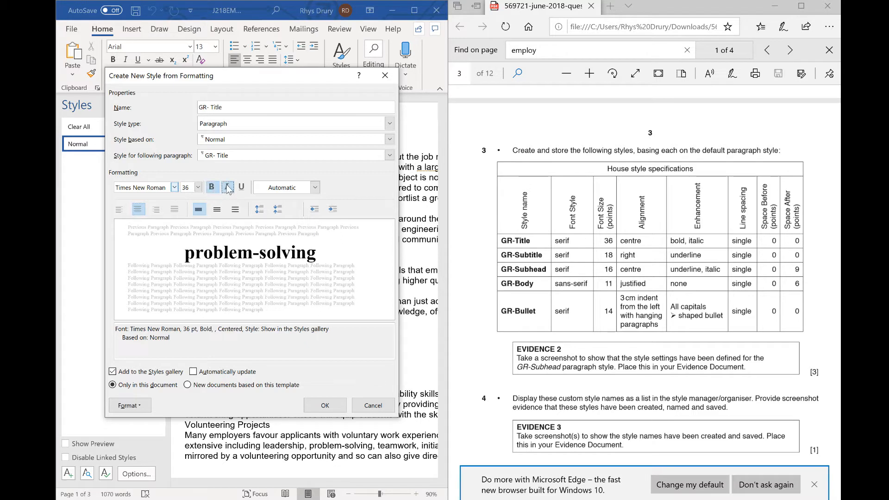
pyautogui.click(227, 188)
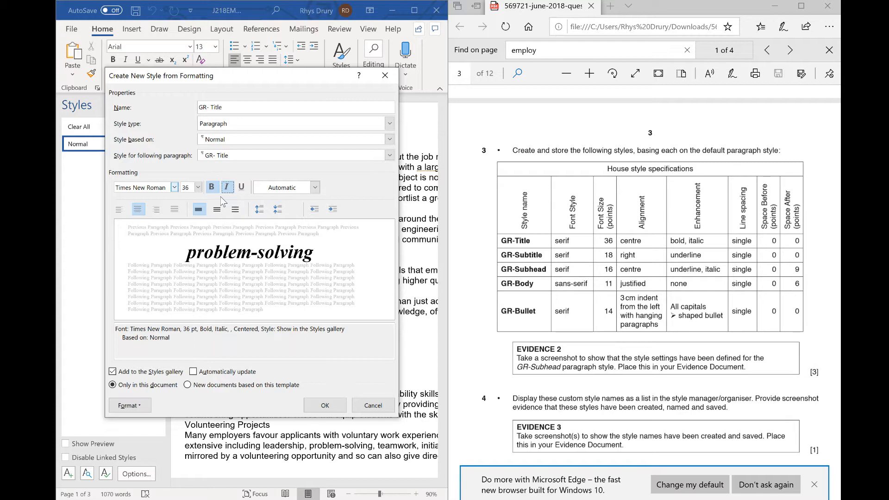
# - Experiment with paragraph and line spacing options for the GR- Title style
pyautogui.click(261, 212)
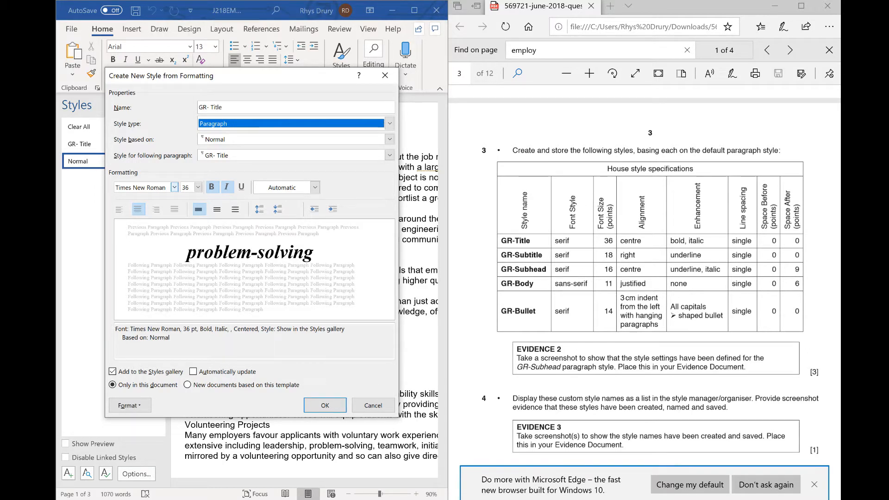
pyautogui.moveTo(135, 330); pyautogui.dragTo(173, 329)
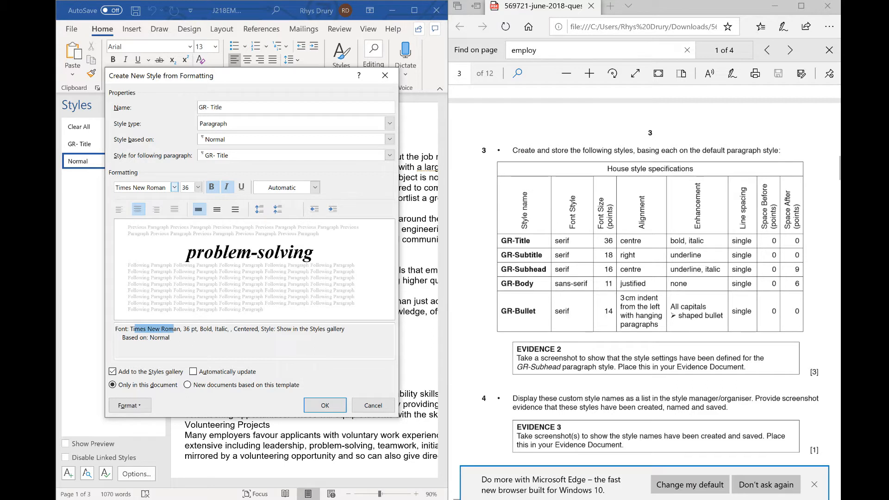
pyautogui.click(156, 338)
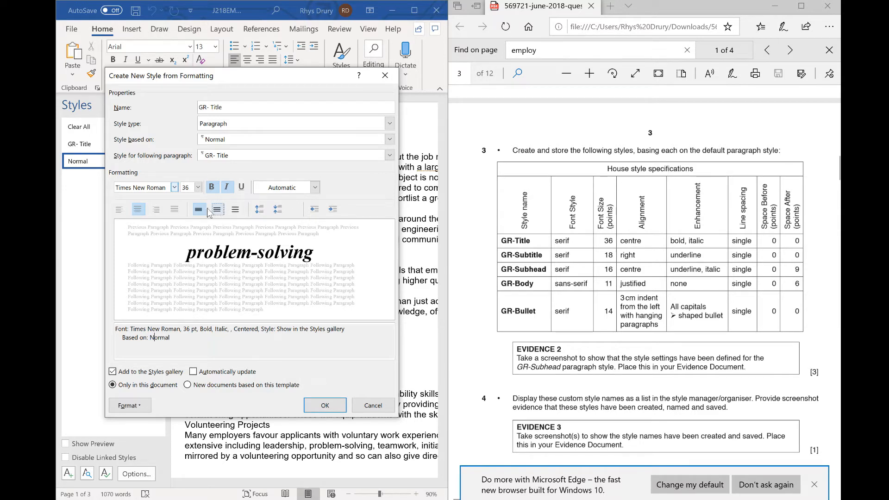
pyautogui.click(236, 210)
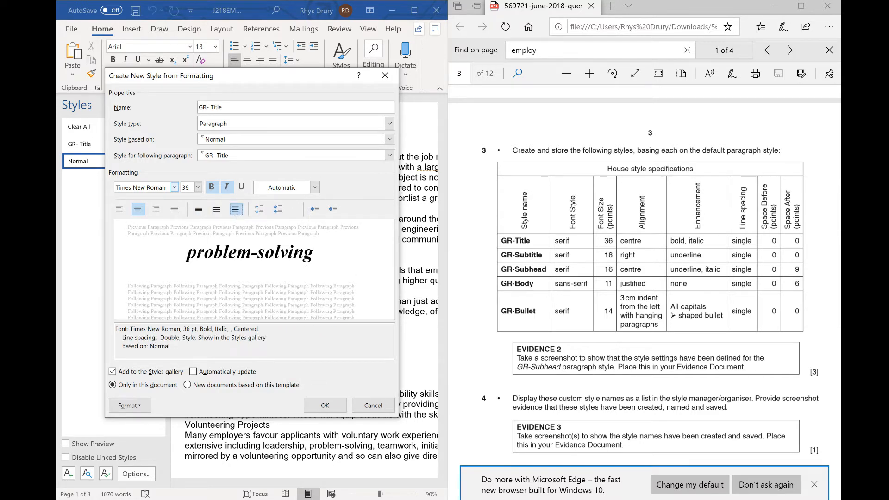
pyautogui.click(217, 211)
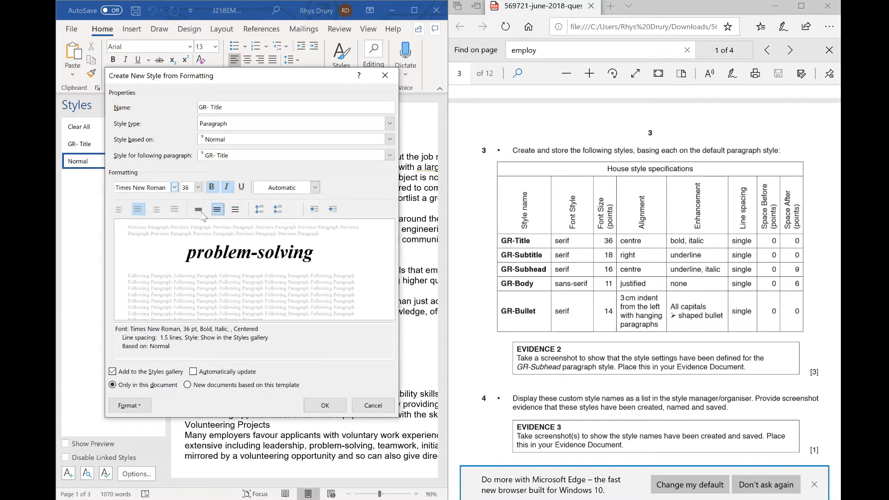
pyautogui.click(198, 209)
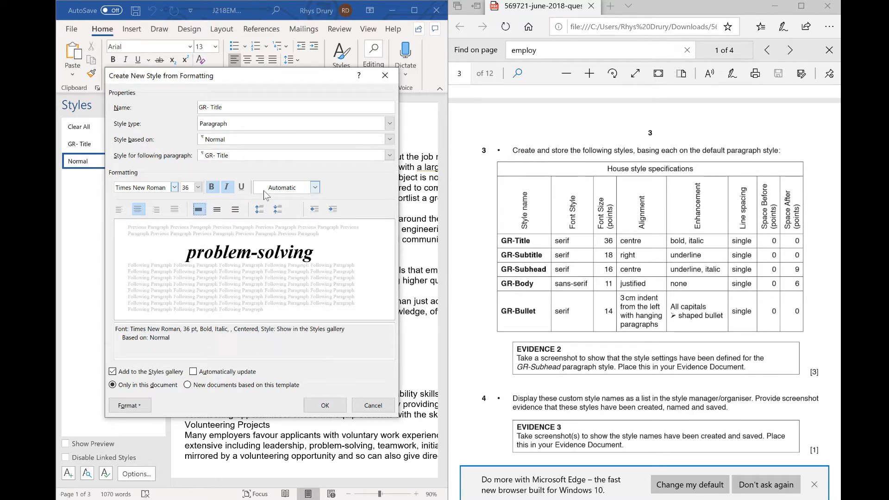
# - Base GR- Title on no style, set single line spacing and adjust its paragraph spacing
pyautogui.click(281, 136)
pyautogui.click(265, 149)
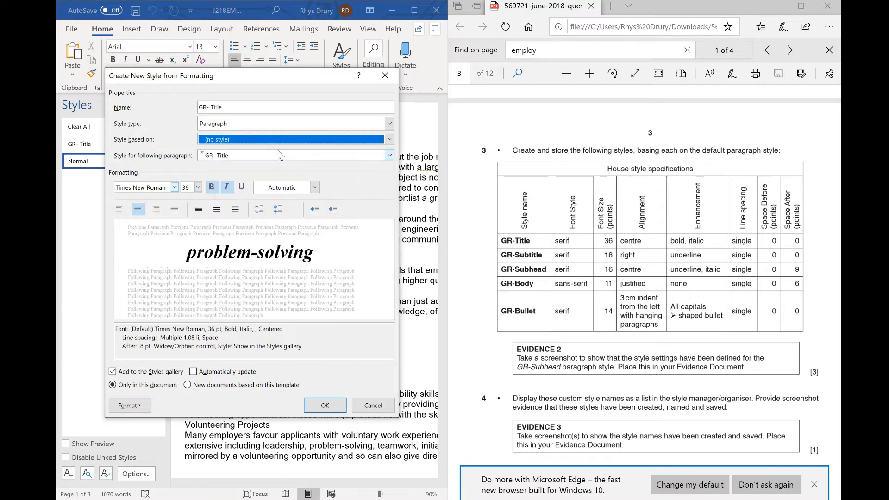
pyautogui.click(201, 213)
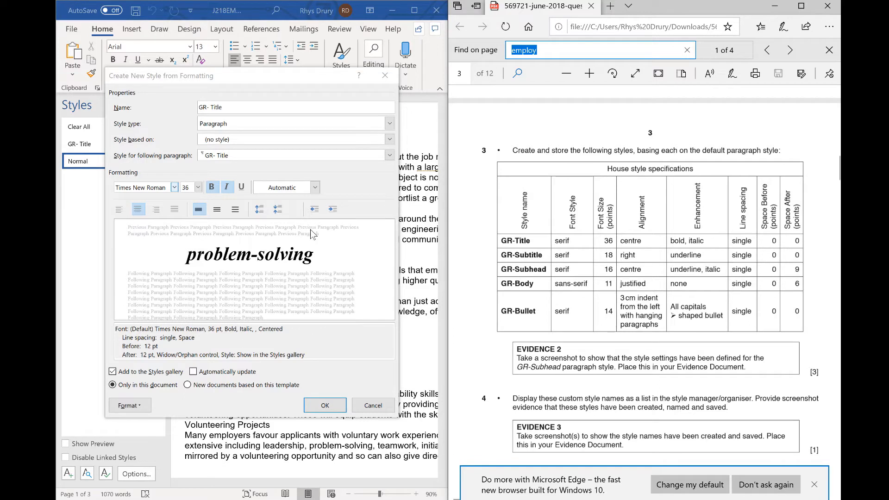
pyautogui.click(278, 210)
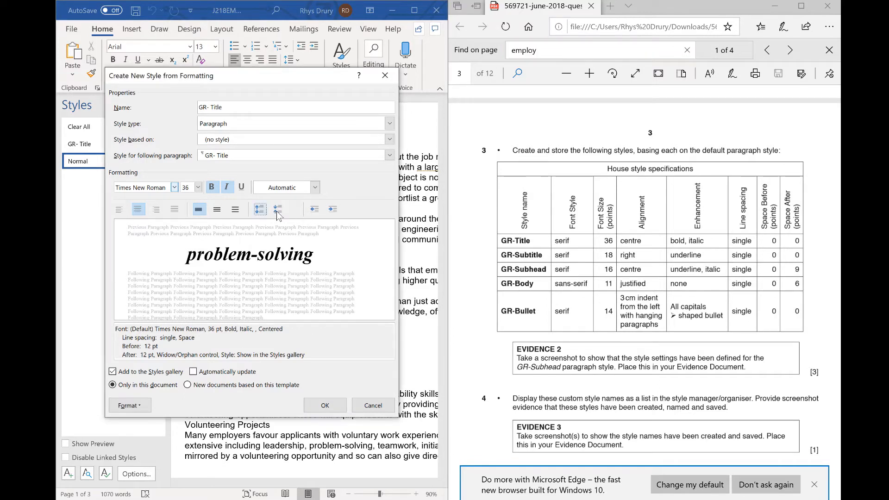
pyautogui.click(278, 210)
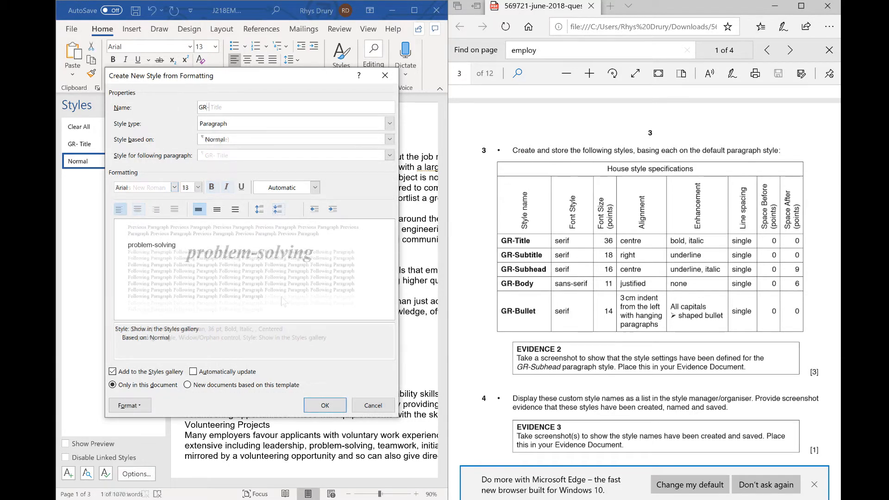
# - Create a new style named GR-Subtitle in Times New Roman at size 18
pyautogui.write('Subtitle')
pyautogui.click(174, 187)
pyautogui.click(142, 223)
pyautogui.click(199, 188)
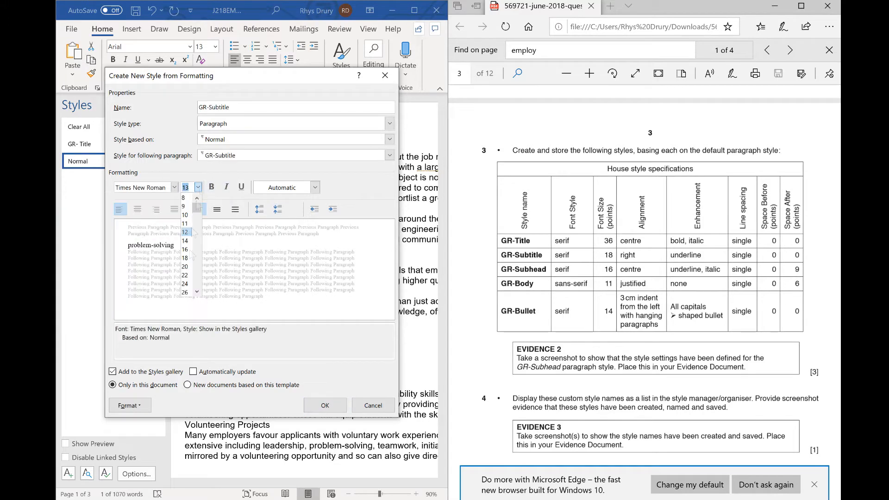
pyautogui.click(185, 258)
# - Make GR-Subtitle right-aligned and underlined, base it on no style, reduce its spacing, and save it
pyautogui.click(156, 209)
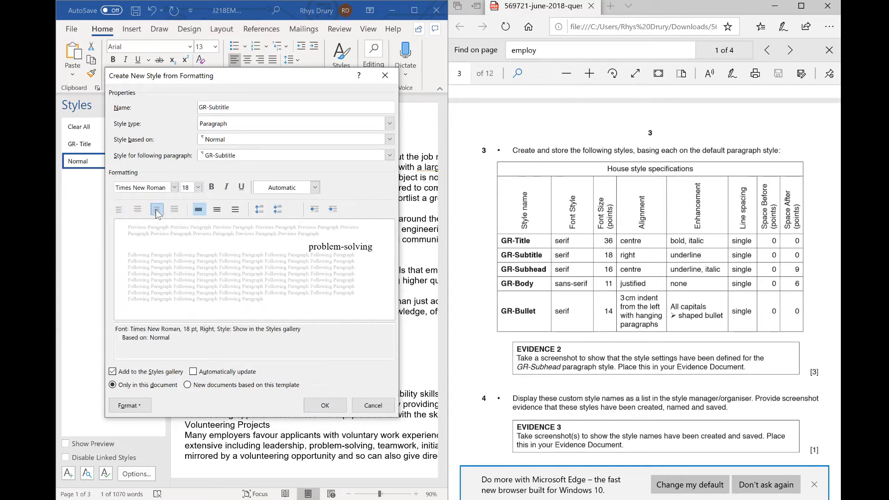
pyautogui.click(242, 187)
pyautogui.click(390, 140)
pyautogui.click(218, 147)
pyautogui.click(278, 209)
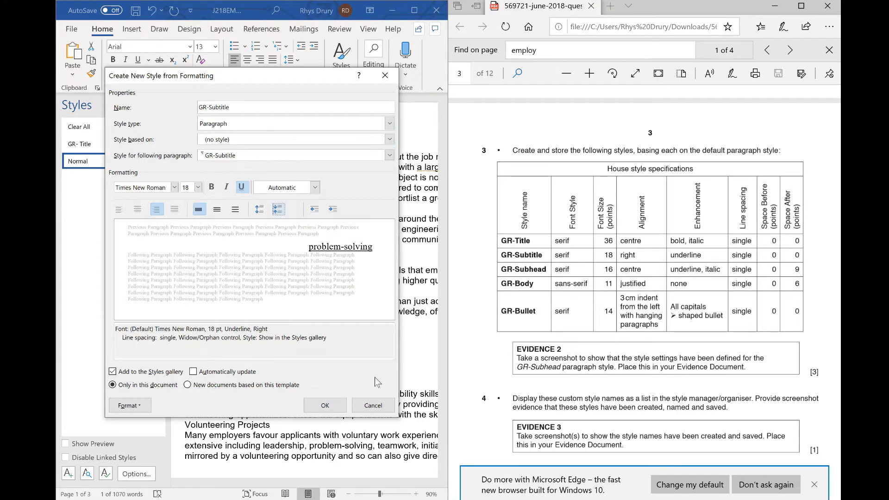
pyautogui.click(325, 405)
# - Start a new GR-Subhead style based on no style with single line spacing and reduced paragraph spacing
pyautogui.click(68, 473)
pyautogui.click(389, 140)
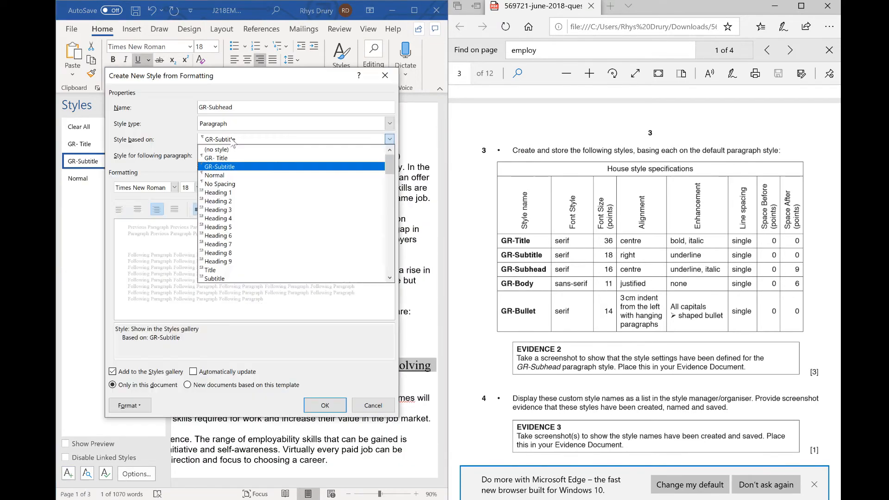
pyautogui.click(218, 149)
pyautogui.click(199, 210)
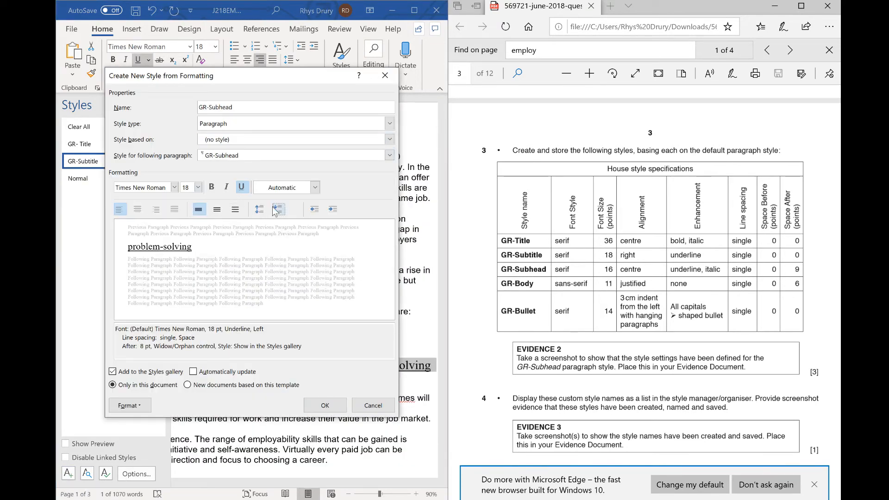
pyautogui.click(278, 209)
# - Set GR-Subhead to size 16, centred and italic, and increase its paragraph spacing
pyautogui.click(198, 187)
pyautogui.click(186, 251)
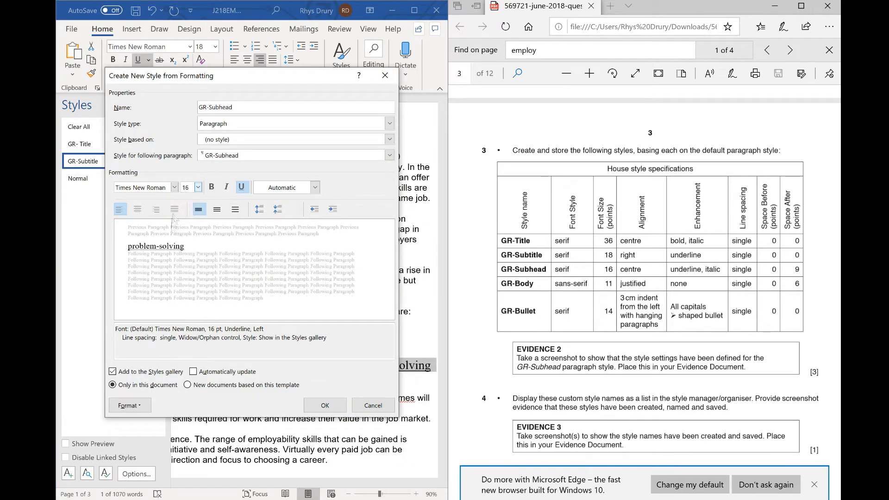
pyautogui.click(138, 209)
pyautogui.click(226, 187)
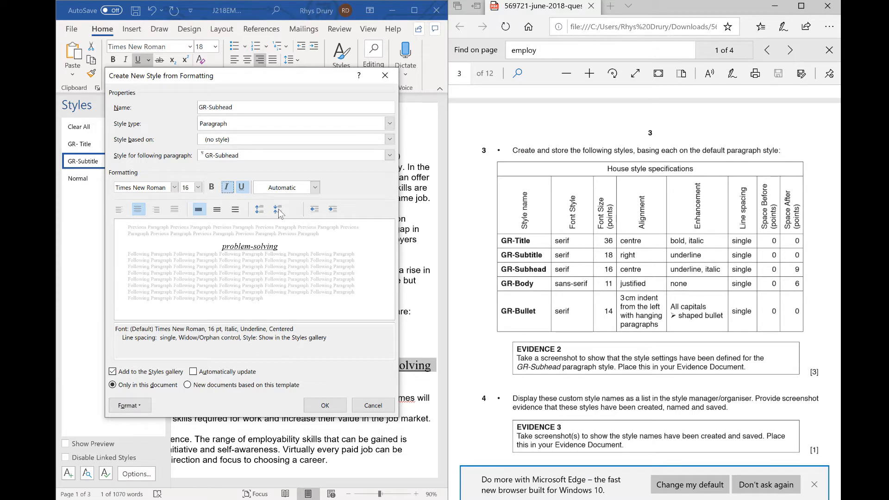
pyautogui.click(259, 209)
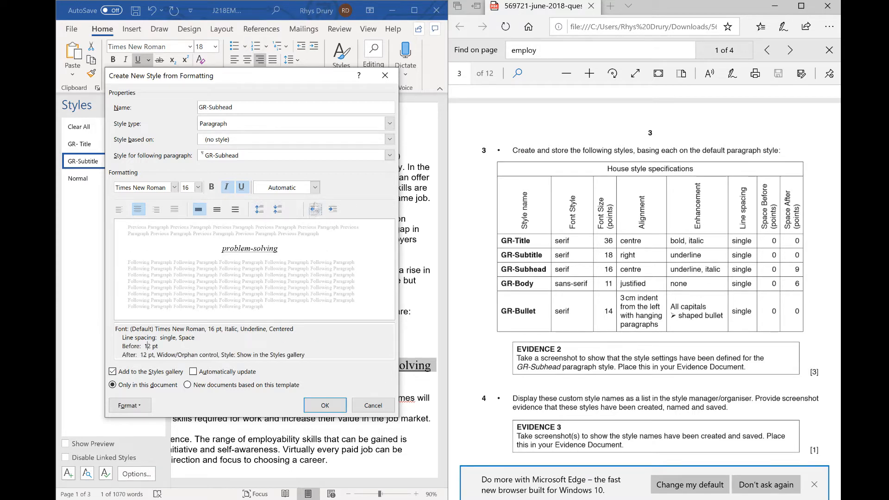
pyautogui.click(139, 406)
pyautogui.click(112, 292)
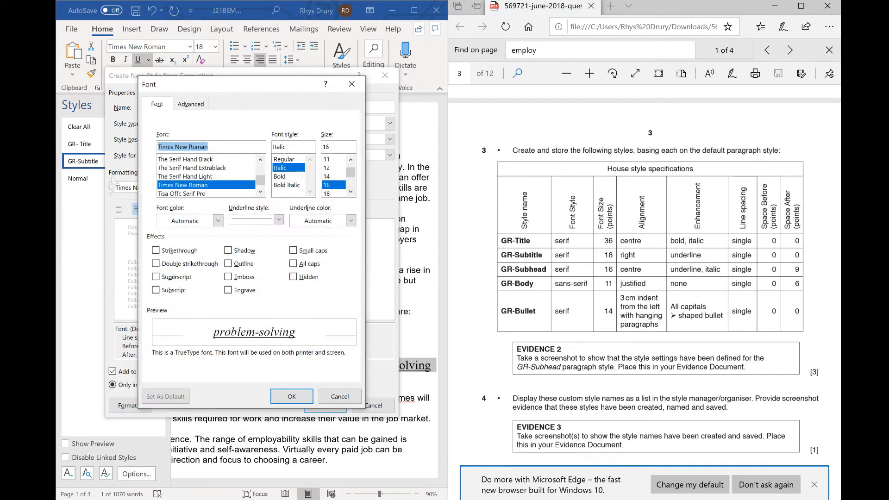
pyautogui.click(191, 104)
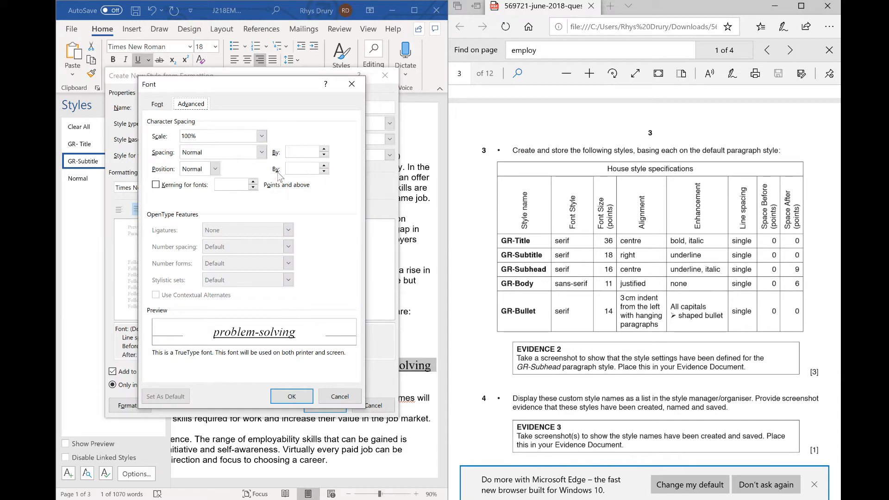
pyautogui.click(157, 104)
pyautogui.click(345, 397)
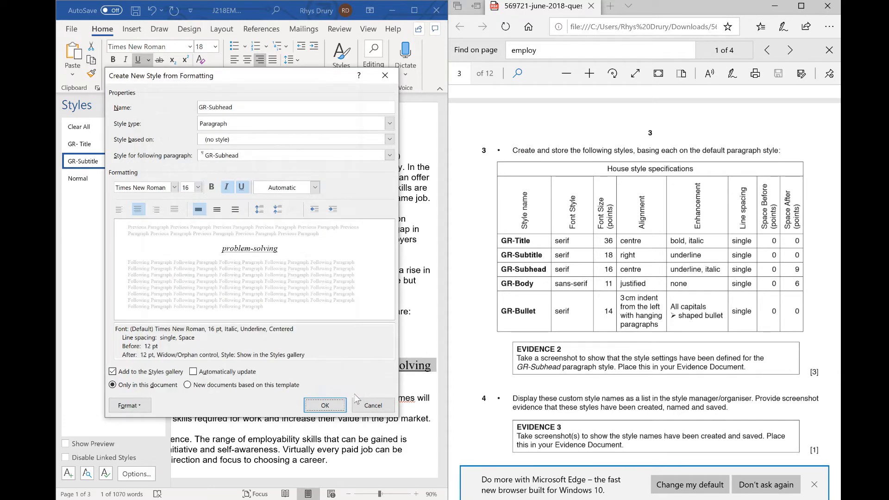
# - Set GR-Subhead's paragraph spacing to 0 pt before and 9 pt after, and save the style
pyautogui.click(130, 406)
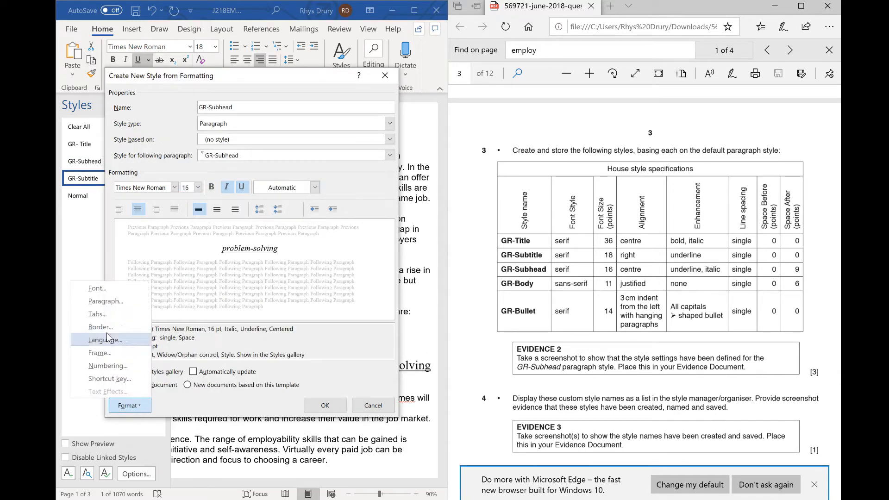
pyautogui.click(122, 307)
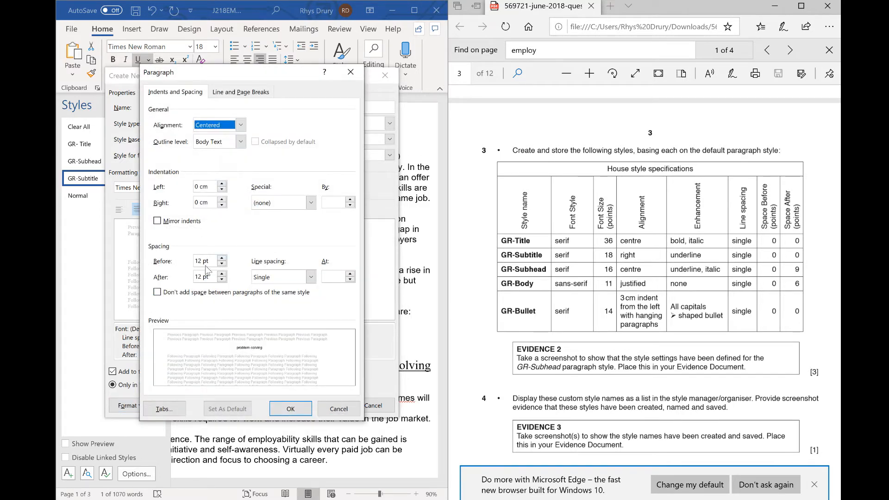
pyautogui.hotkey('alt', 'b')
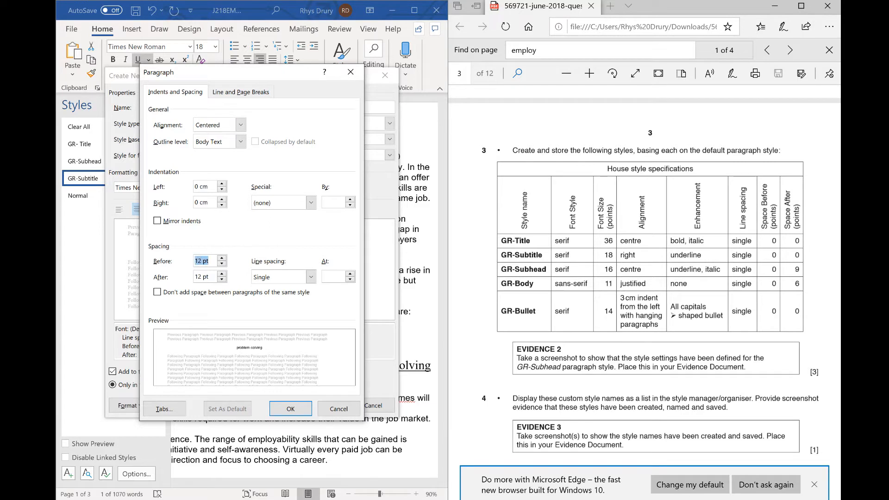
pyautogui.write('0')
pyautogui.hotkey('alt', 'e')
pyautogui.write('9')
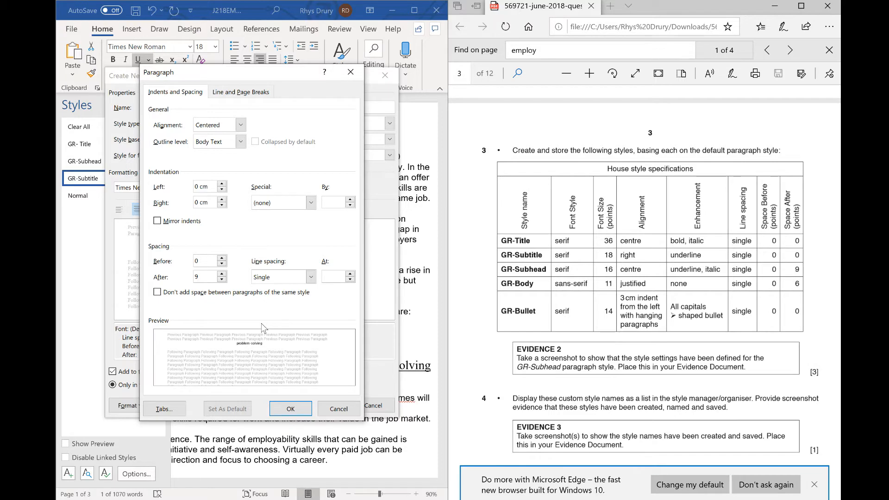
pyautogui.click(295, 413)
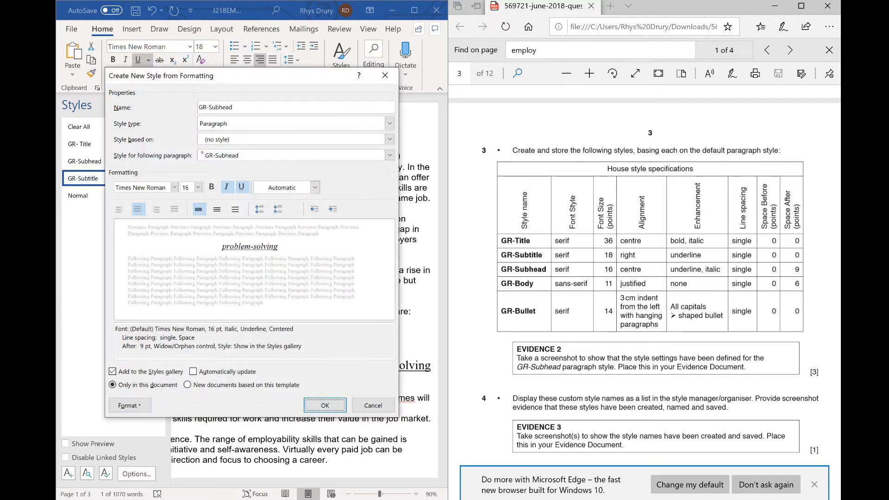
pyautogui.click(339, 415)
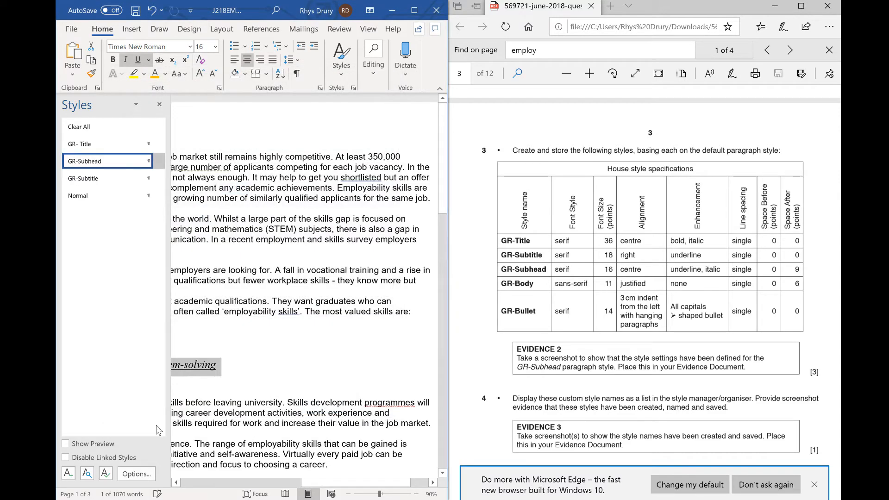
# - Start a new style named GR-Body and set its font to Arial
pyautogui.click(106, 474)
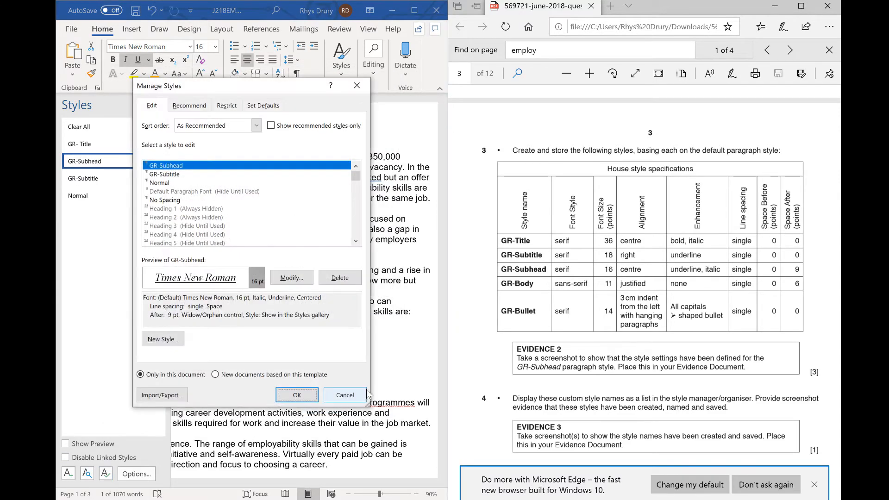
pyautogui.click(345, 395)
pyautogui.click(68, 474)
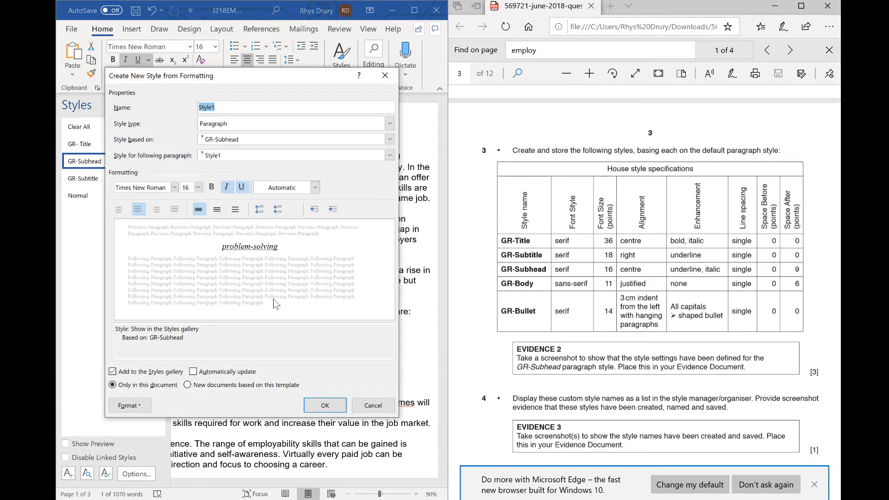
pyautogui.write('GR-Body')
pyautogui.click(174, 188)
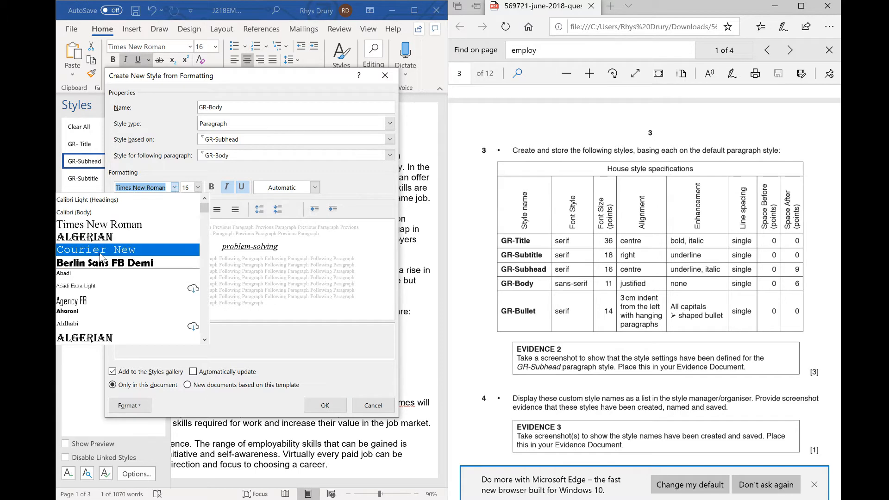
pyautogui.scroll(-3, 124, 285)
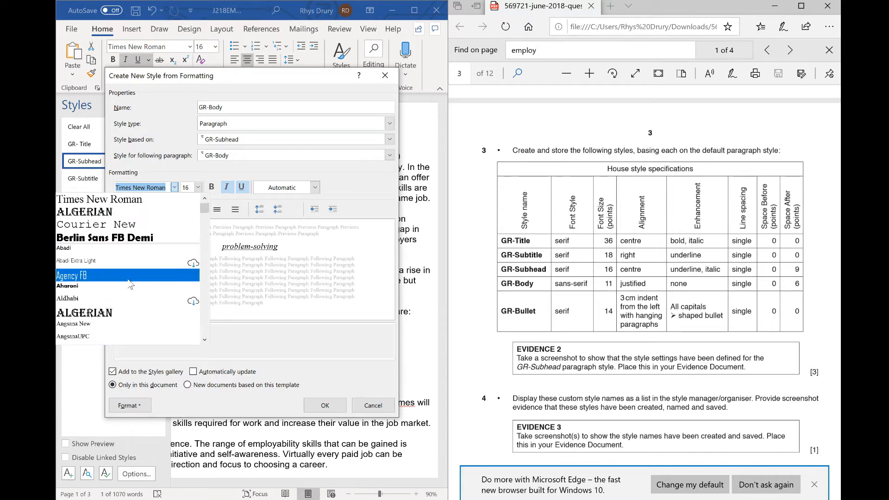
pyautogui.click(101, 315)
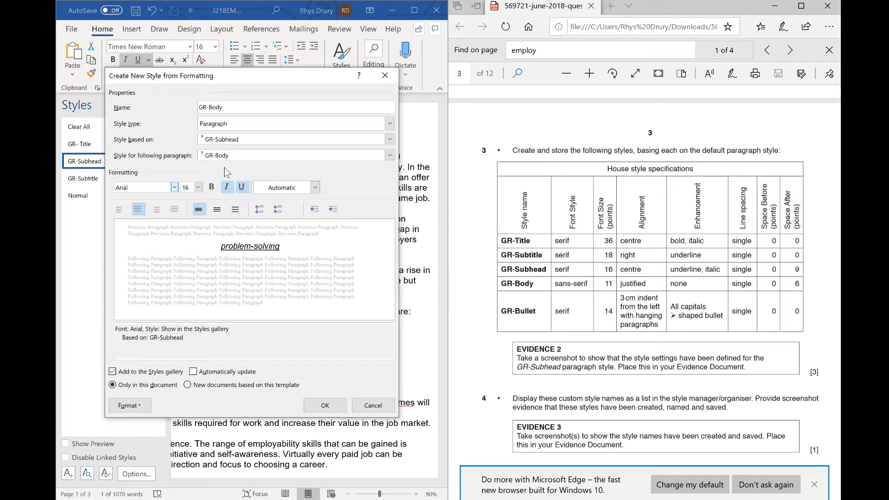
# - Remove italic and underline from GR-Body and set its font size to 11
pyautogui.click(226, 187)
pyautogui.click(242, 187)
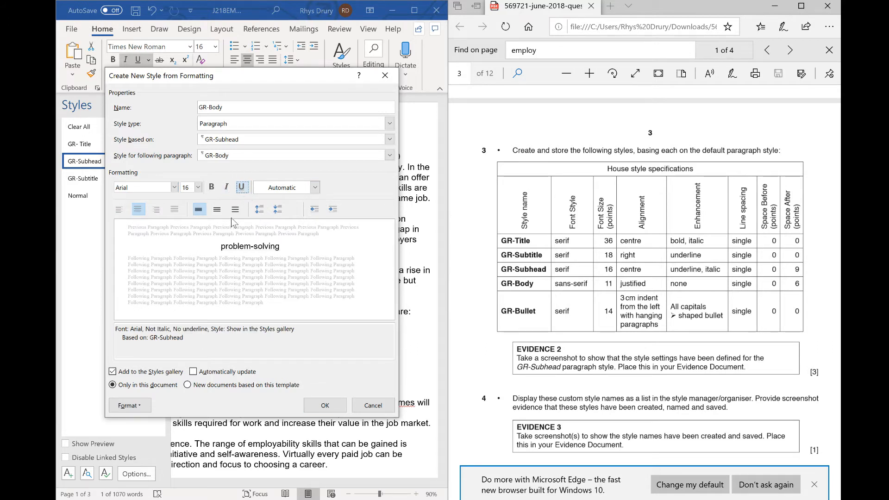
pyautogui.click(198, 188)
pyautogui.click(185, 225)
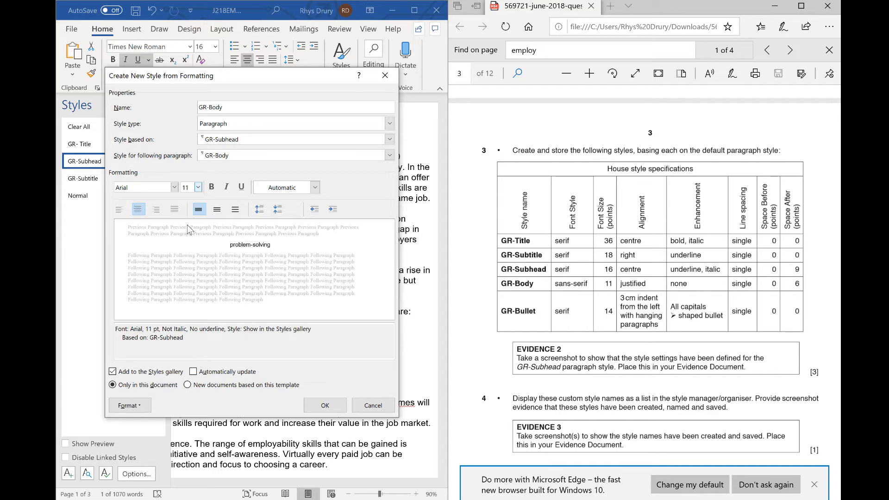
# - Justify GR-Body, set its spacing after to 6 pt, and save the style
pyautogui.click(130, 406)
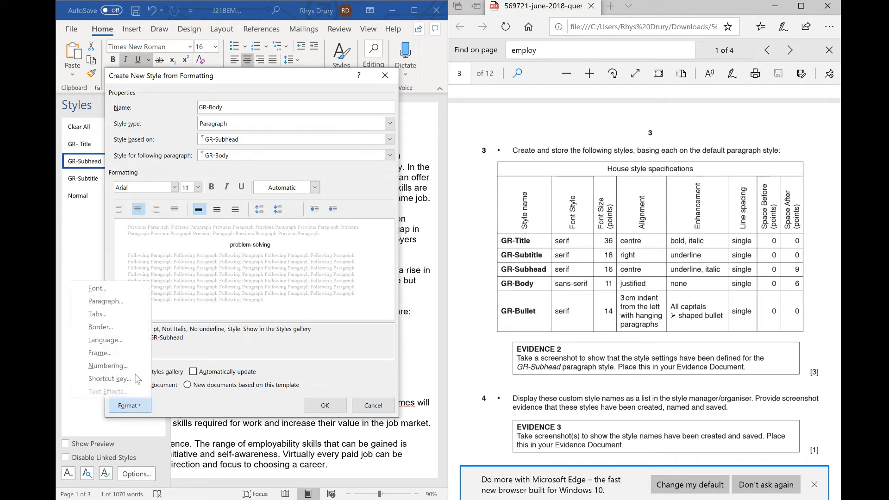
pyautogui.click(124, 299)
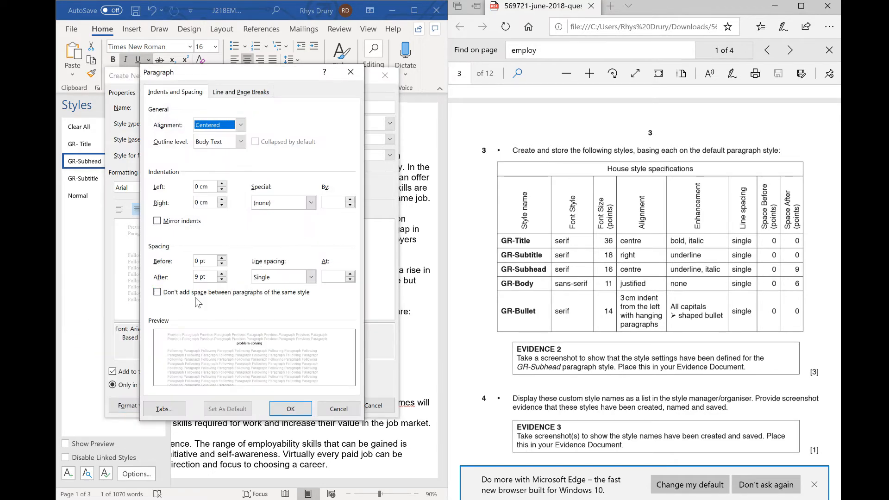
pyautogui.click(222, 280)
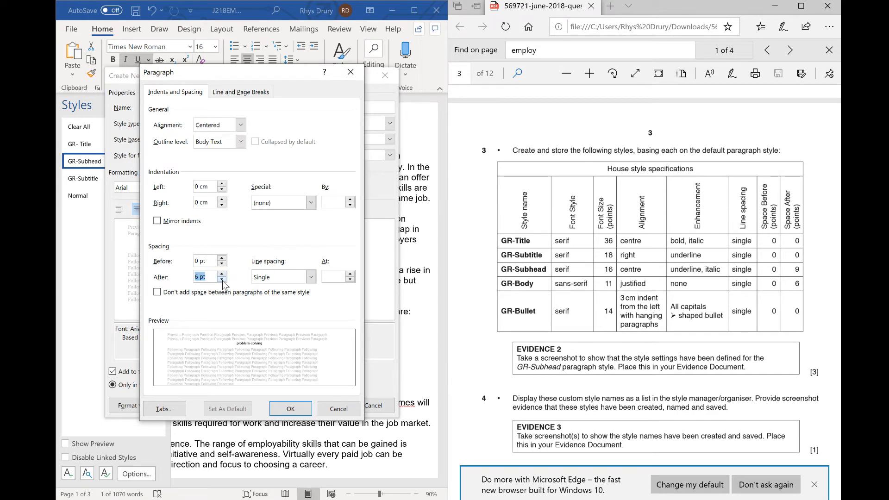
pyautogui.click(241, 125)
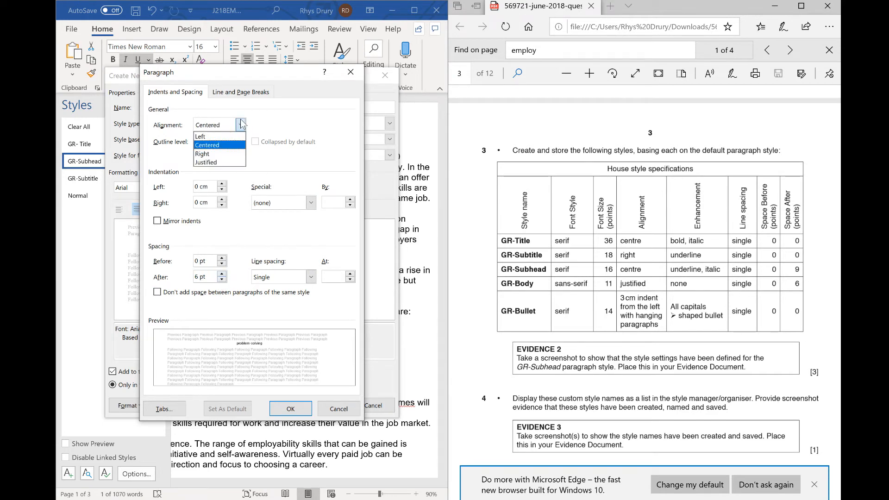
pyautogui.click(220, 162)
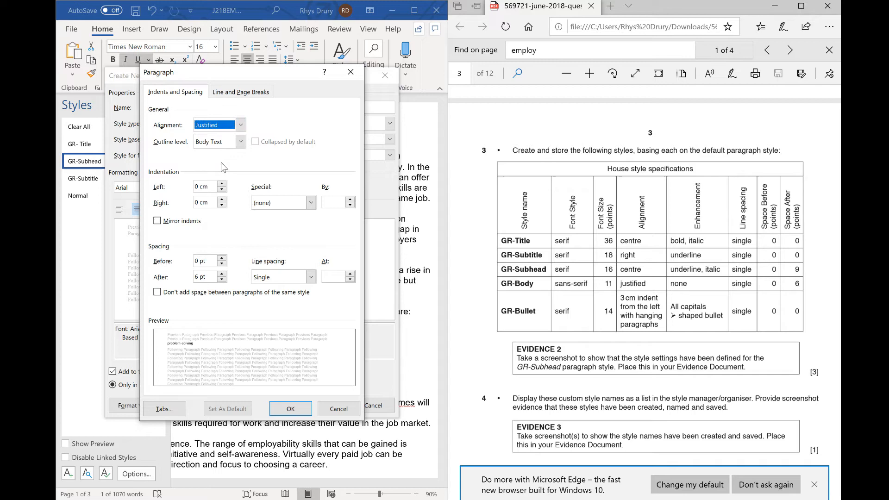
pyautogui.click(303, 411)
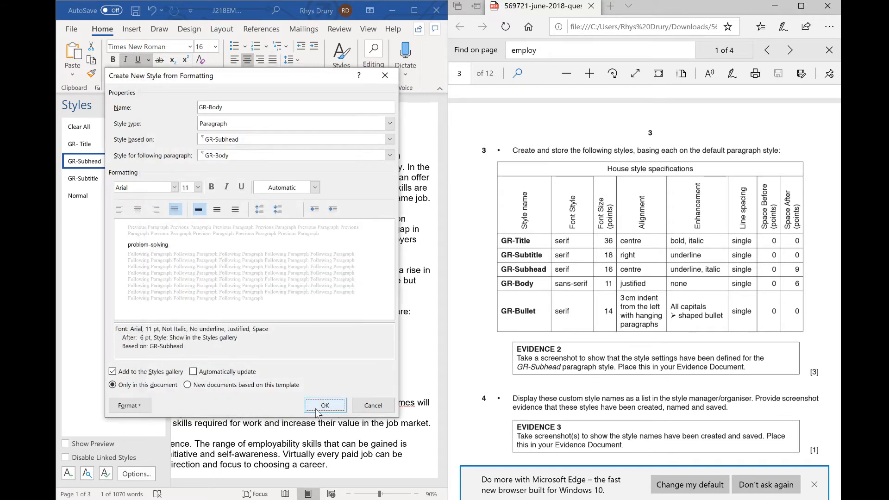
pyautogui.click(308, 411)
# - Start a new style named GR-Bullet in Times New Roman at size 14
pyautogui.click(68, 473)
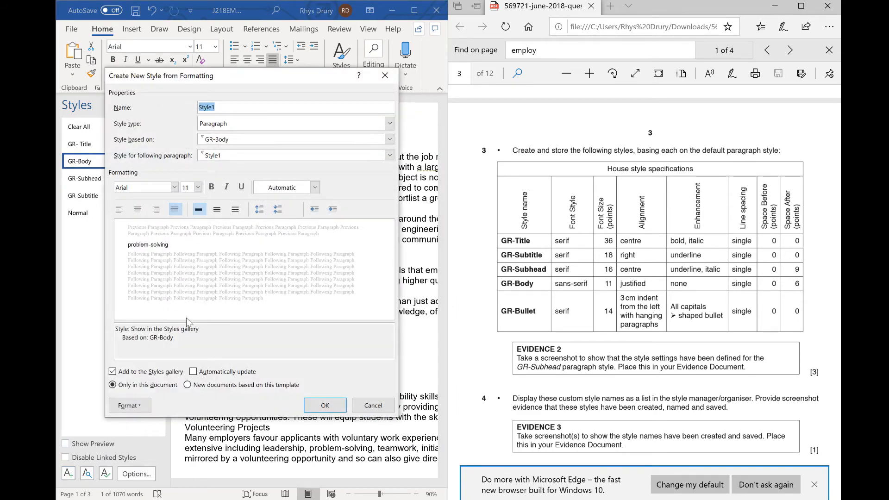
pyautogui.write('GR-Bullet')
pyautogui.click(175, 187)
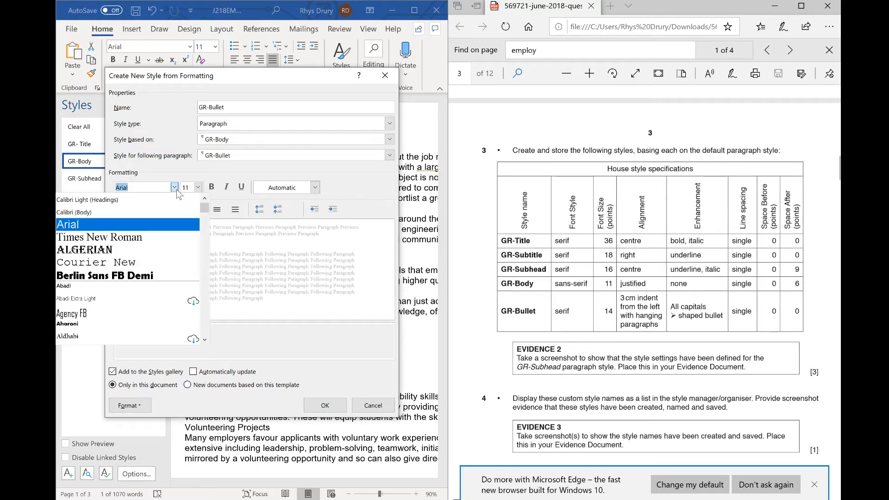
pyautogui.click(194, 227)
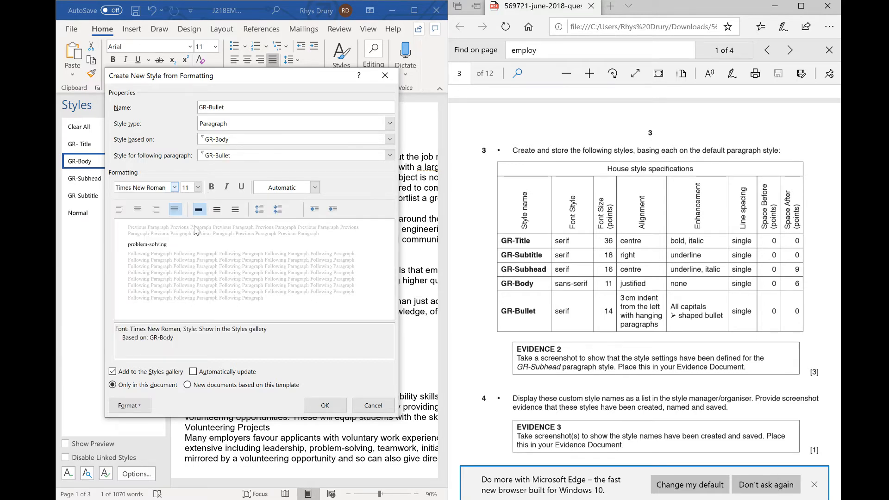
pyautogui.click(197, 188)
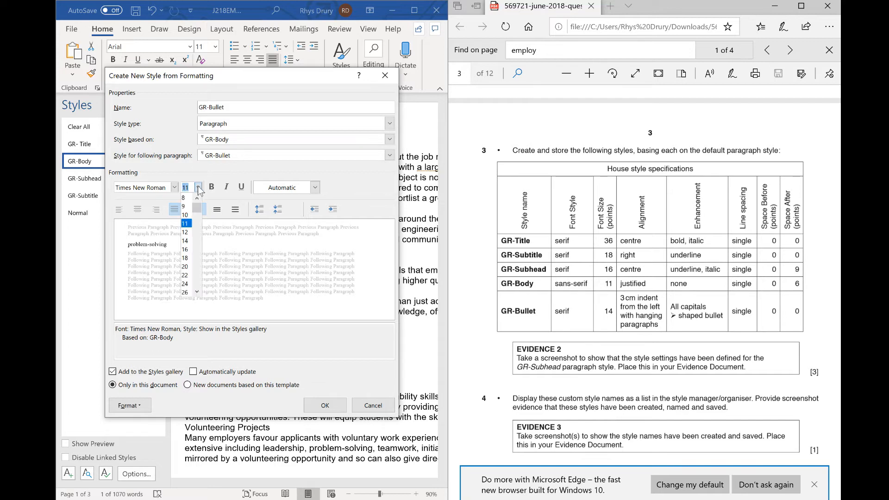
pyautogui.click(188, 243)
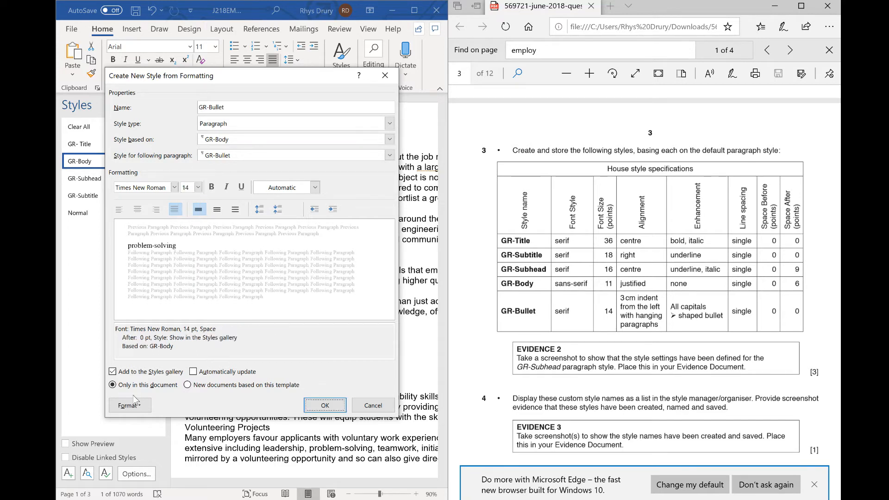
# - Apply the arrow-shaped bullet to the GR-Bullet style
pyautogui.click(139, 407)
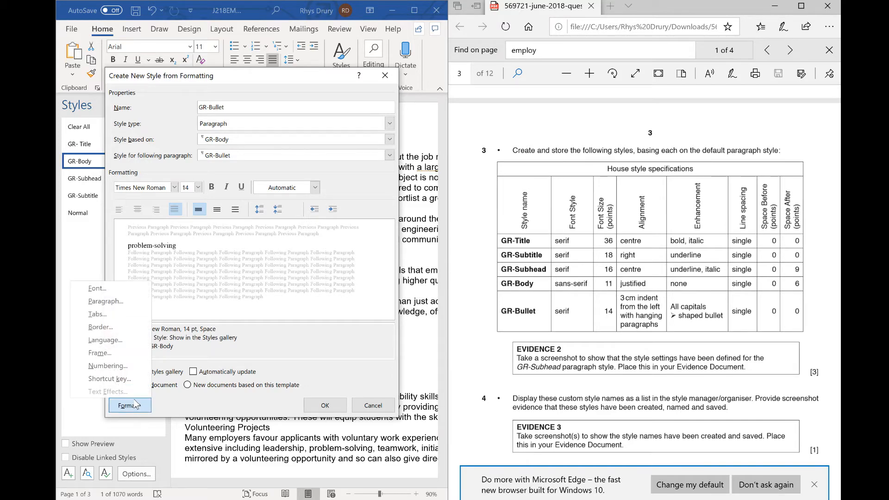
pyautogui.click(108, 366)
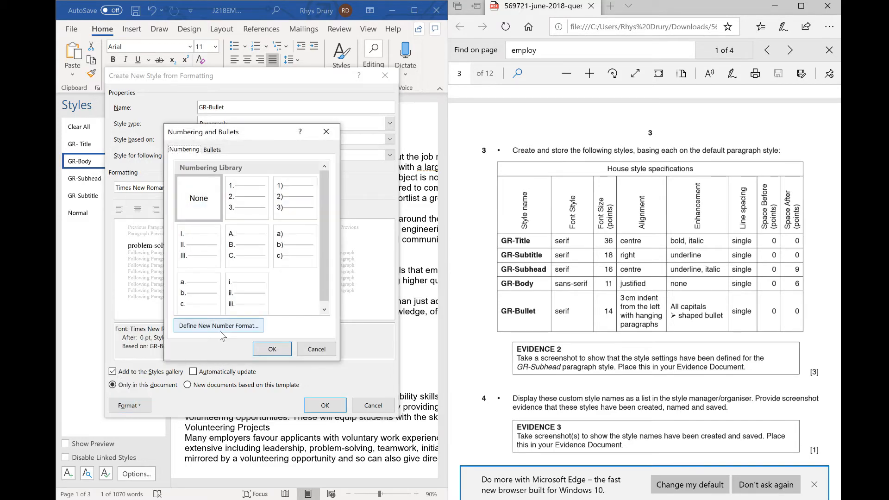
pyautogui.click(219, 151)
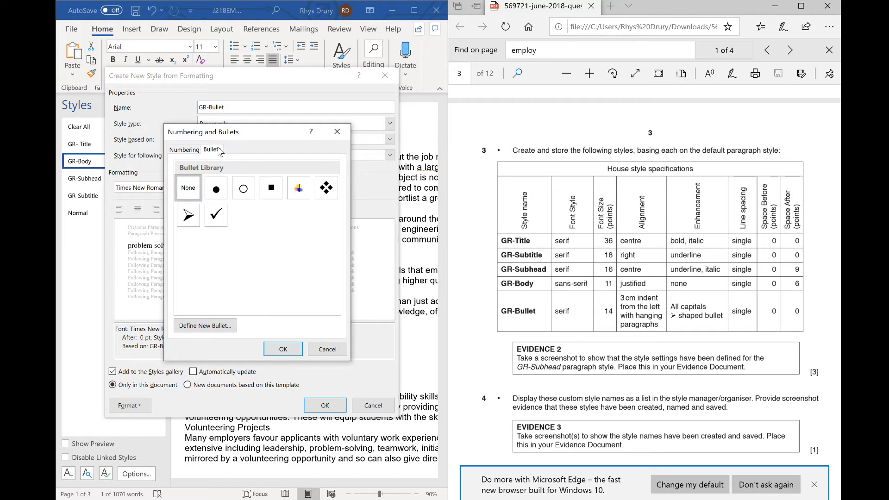
pyautogui.click(188, 216)
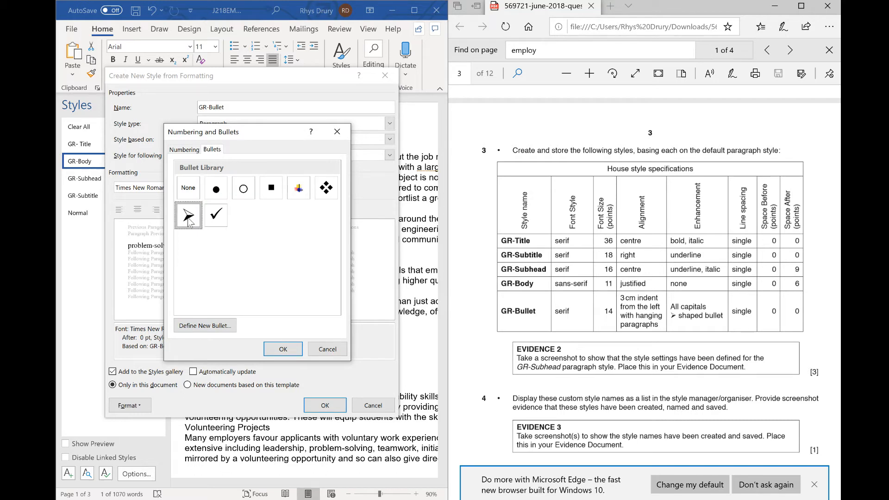
pyautogui.click(281, 350)
# - Set GR-Bullet's font effect to all capitals
pyautogui.click(128, 408)
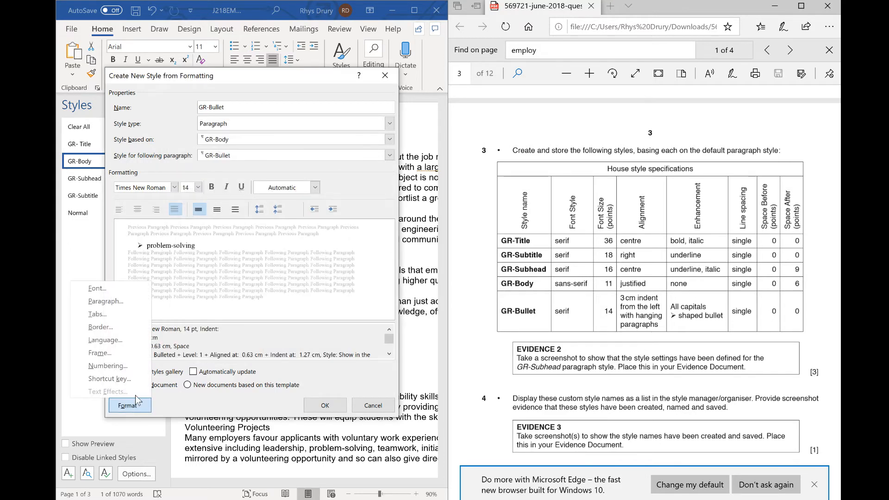
pyautogui.click(128, 288)
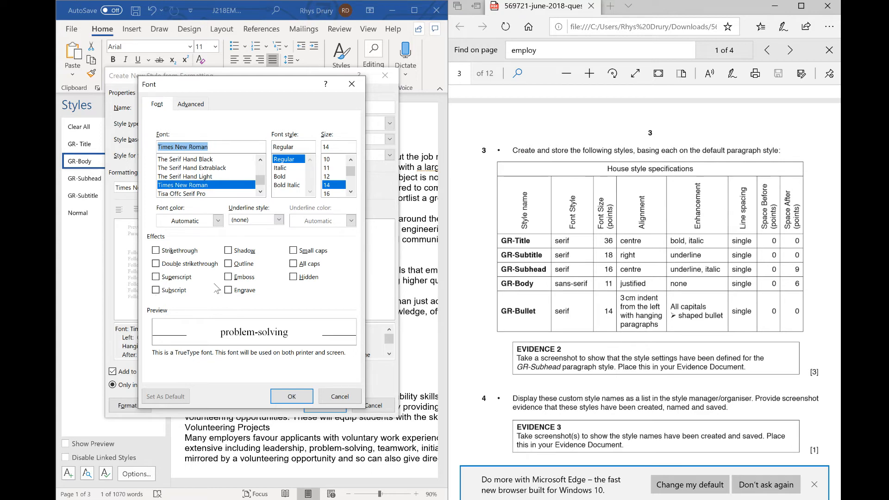
pyautogui.click(293, 263)
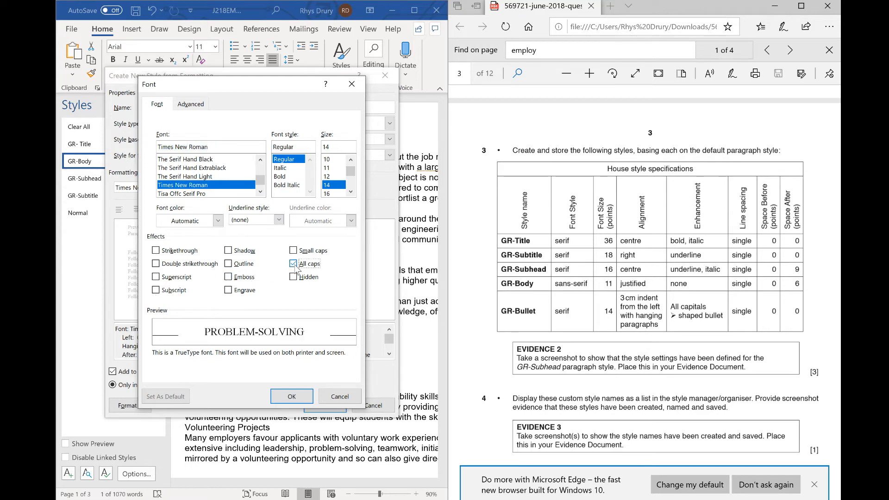
pyautogui.click(293, 397)
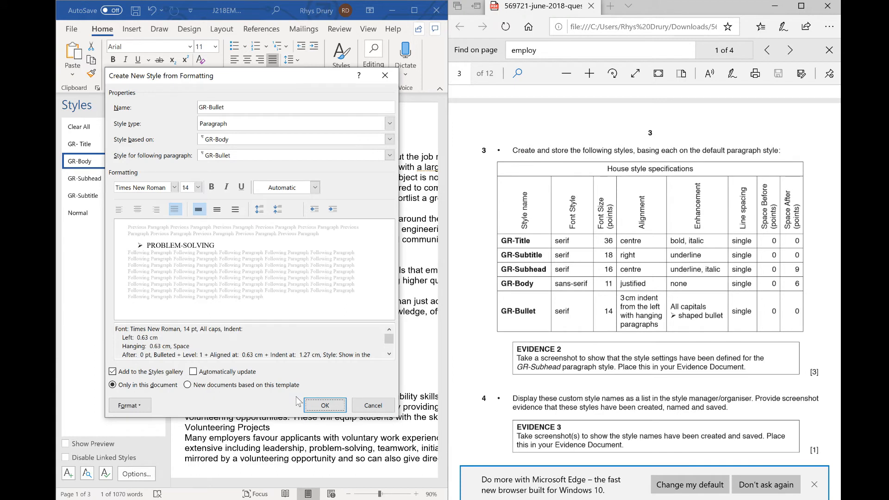
# - Set GR-Bullet's left indent to 3 cm and save the new style
pyautogui.click(128, 406)
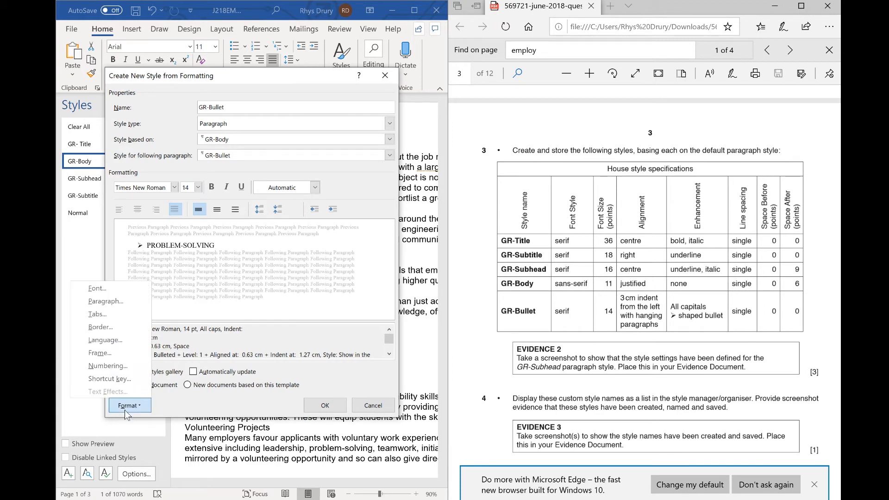
pyautogui.click(122, 300)
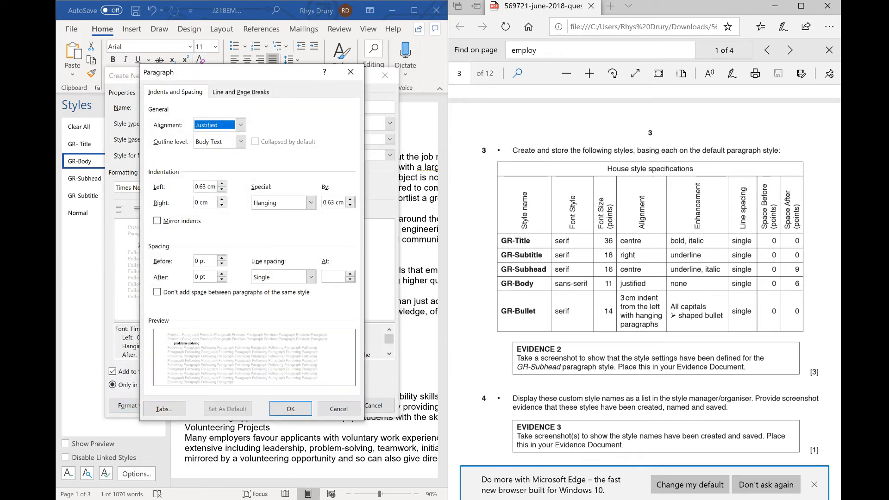
pyautogui.press('Tab')
pyautogui.press('Tab')
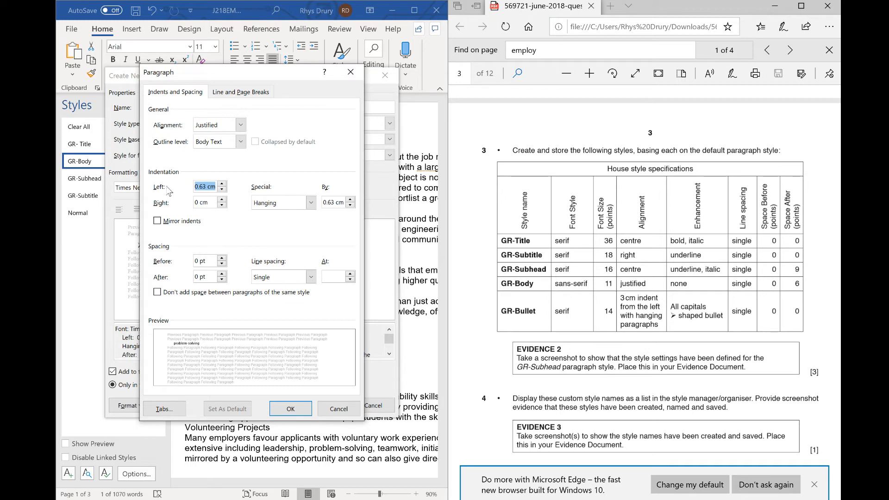
pyautogui.write('3cm')
pyautogui.click(304, 415)
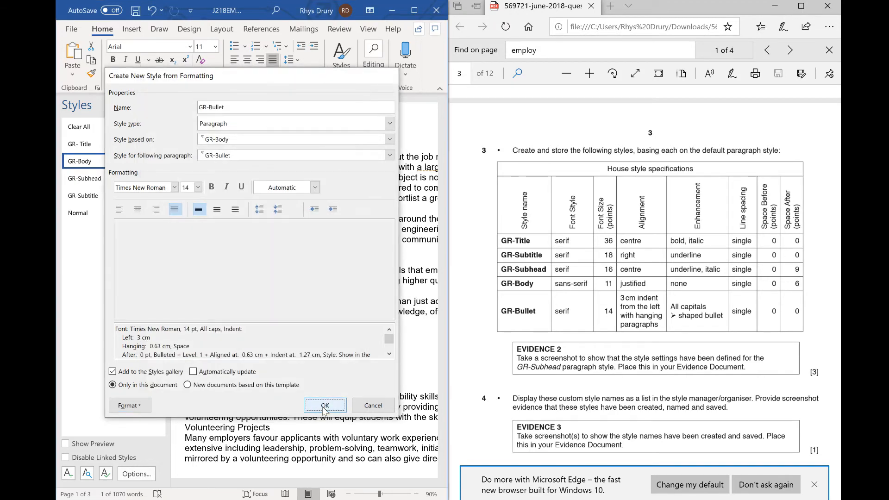
pyautogui.click(325, 406)
# - Add a new line after 'Edited by:' with the title Graduate Employment Report and apply the GR-Title style to it
pyautogui.press('super+Up')
pyautogui.click(434, 366)
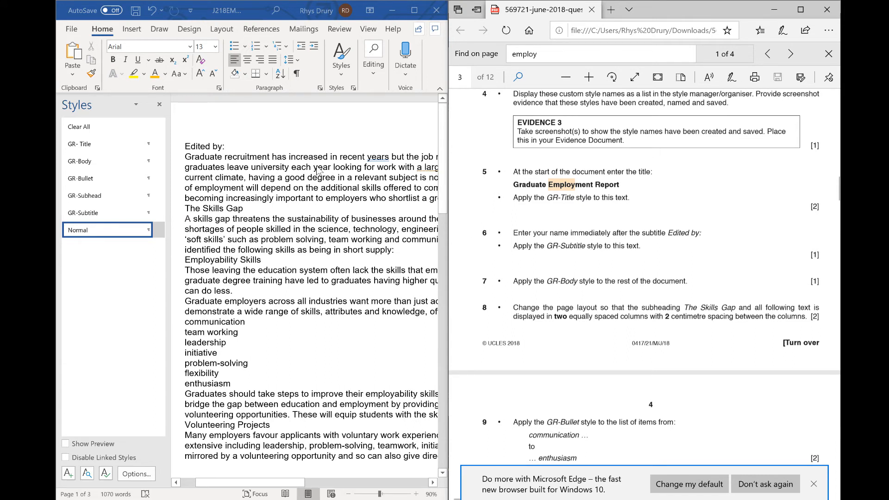
pyautogui.click(235, 142)
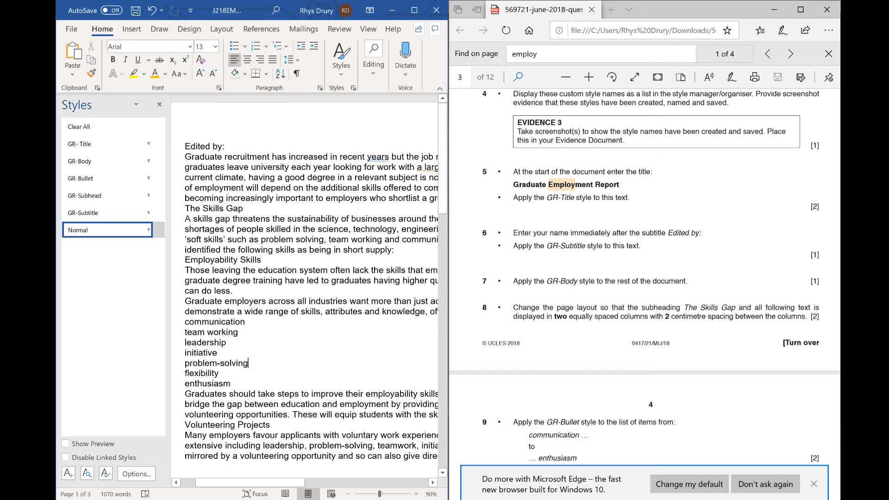
pyautogui.press('Return')
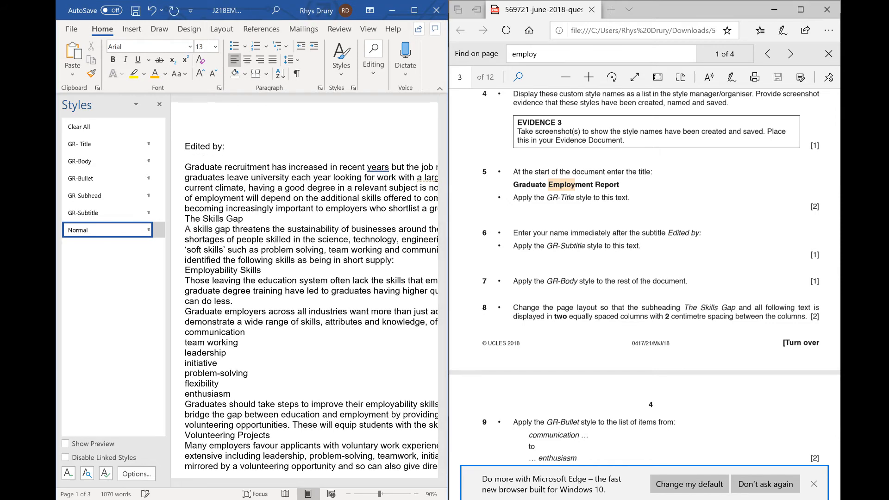
pyautogui.write('Graduate Employm')
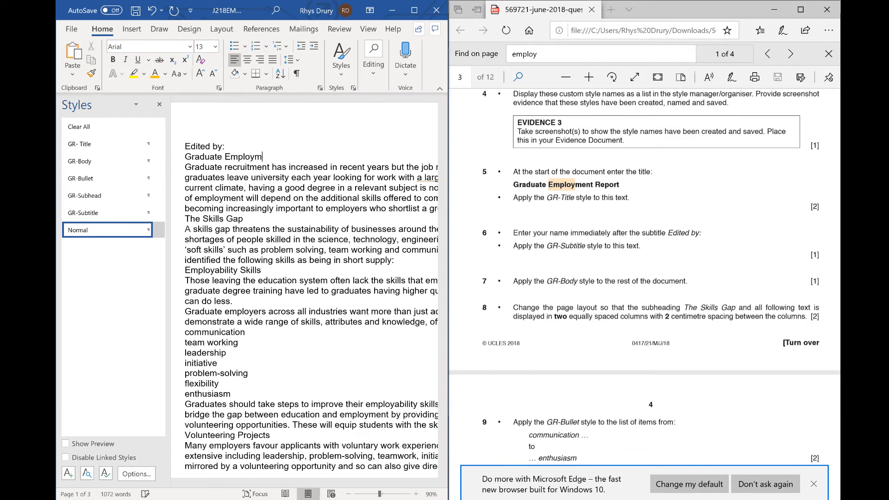
pyautogui.write('ent Report')
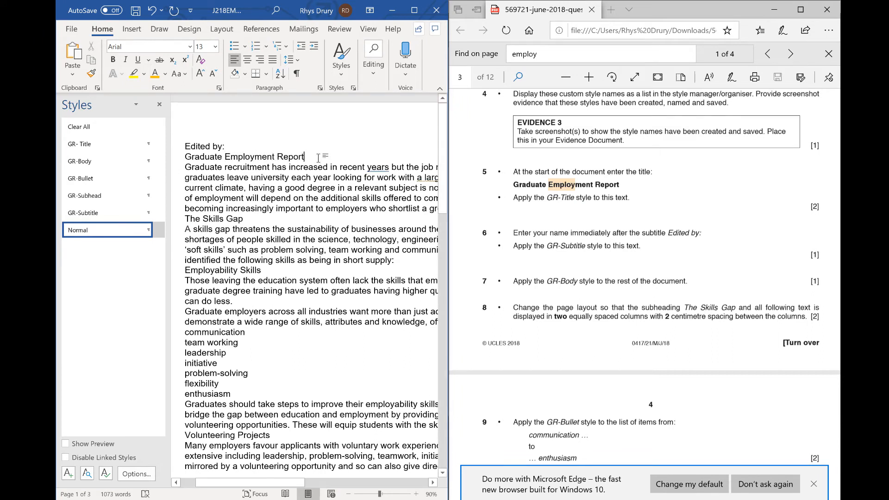
pyautogui.moveTo(318, 159); pyautogui.dragTo(195, 155)
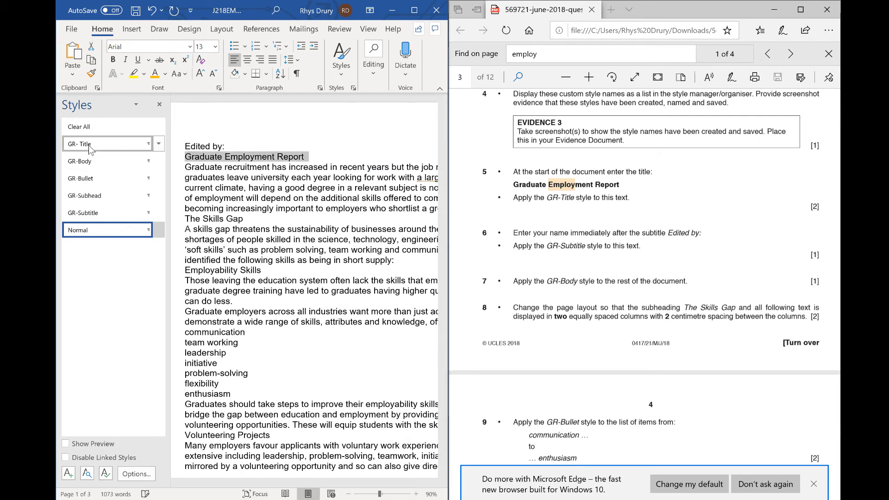
pyautogui.click(83, 144)
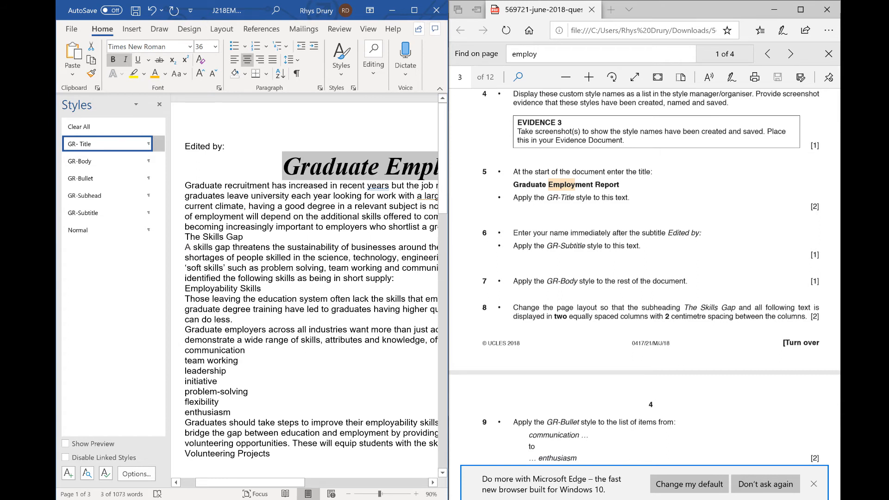
pyautogui.click(231, 147)
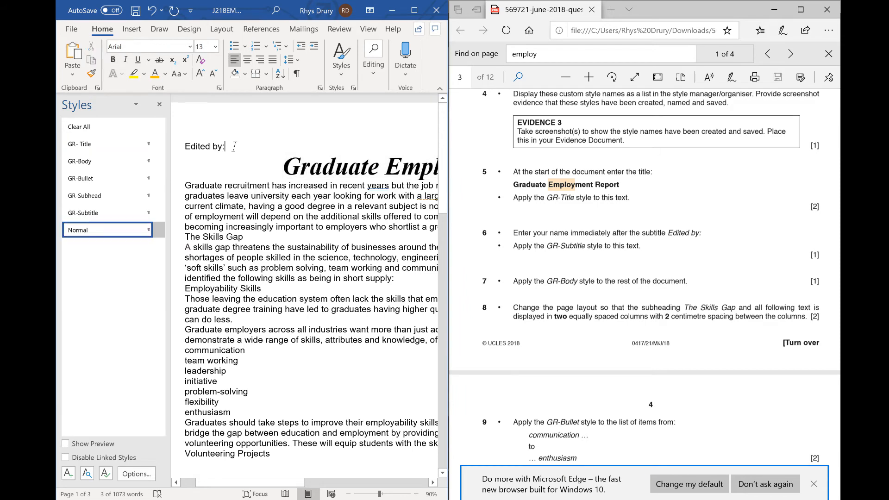
pyautogui.click(101, 214)
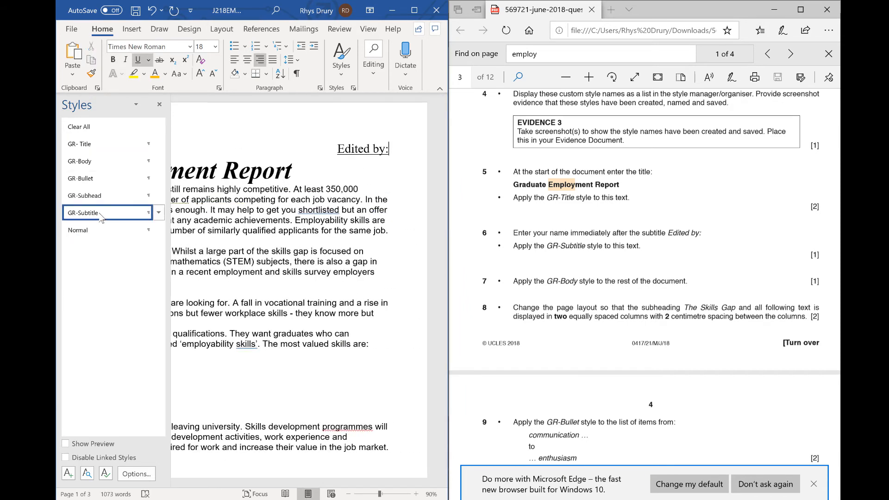
pyautogui.hotkey('ctrl', 'z')
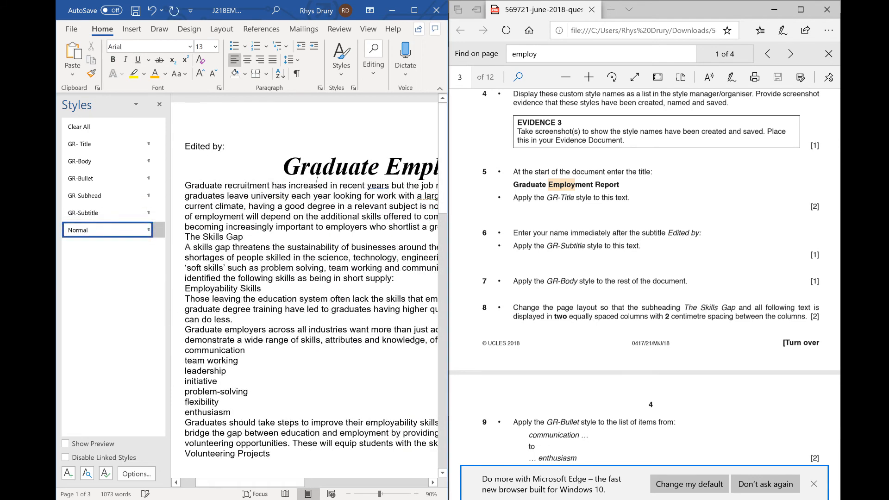
# - Add the placeholder text Name after 'Edited by:' and apply the GR-Subtitle style to that line
pyautogui.write('Name')
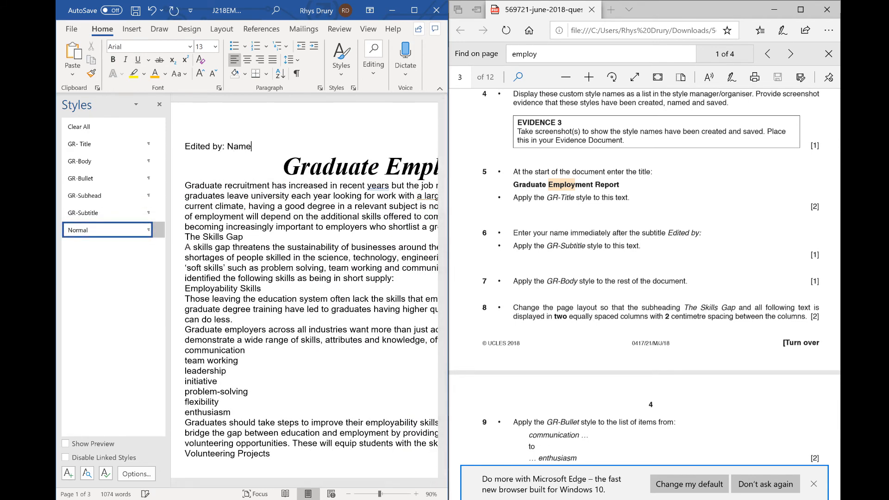
pyautogui.doubleClick(239, 146)
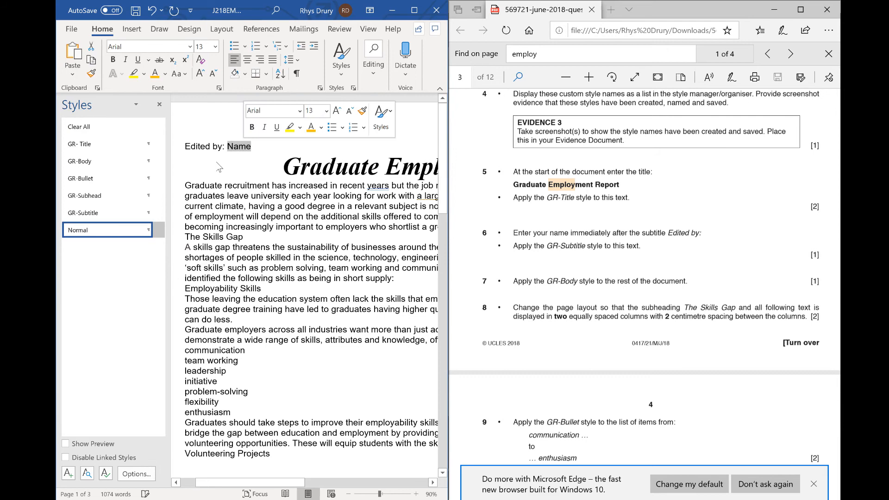
pyautogui.click(119, 214)
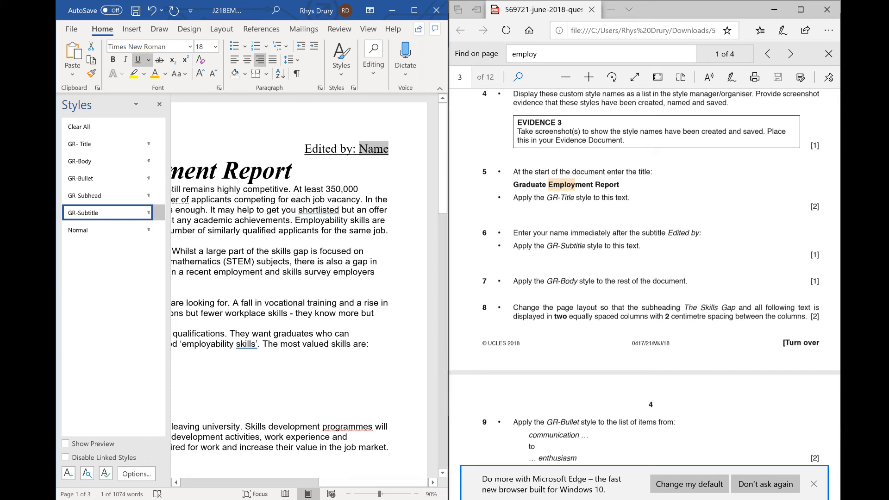
# - Select all the text from below the title to the end of the document and apply the GR-Body style
pyautogui.moveTo(344, 484); pyautogui.dragTo(113, 444)
pyautogui.moveTo(220, 190); pyautogui.dragTo(315, 493)
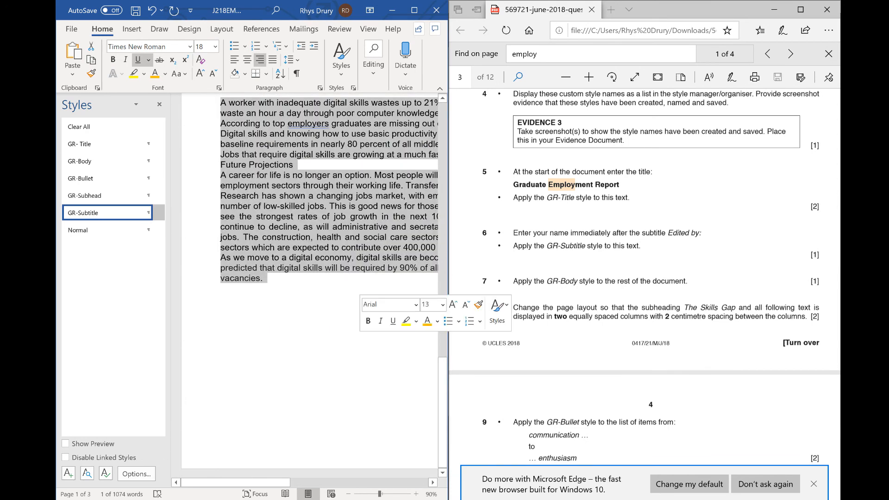
pyautogui.click(97, 164)
pyautogui.scroll(5, 369, 262)
pyautogui.scroll(5, 368, 259)
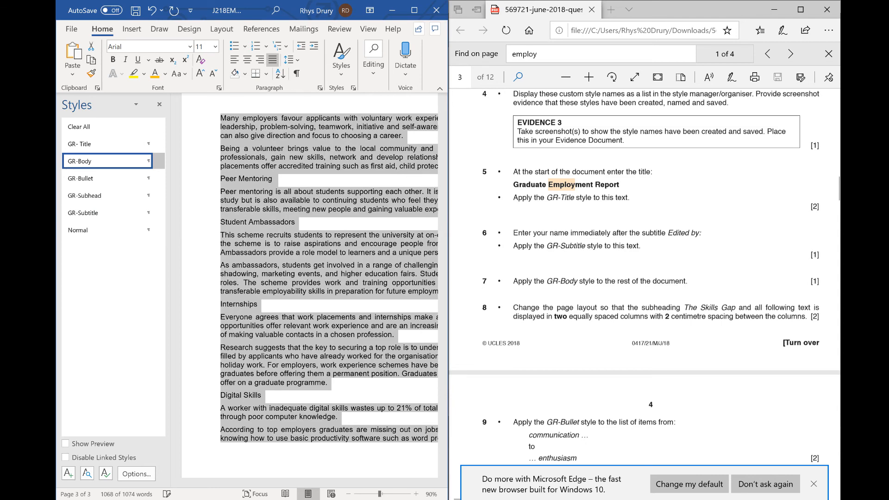
pyautogui.scroll(-1, 644, 276)
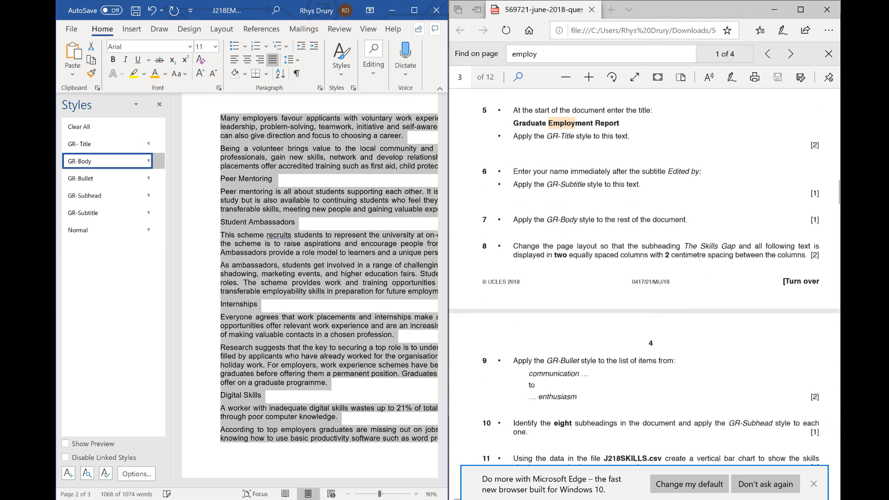
pyautogui.scroll(15, 339, 209)
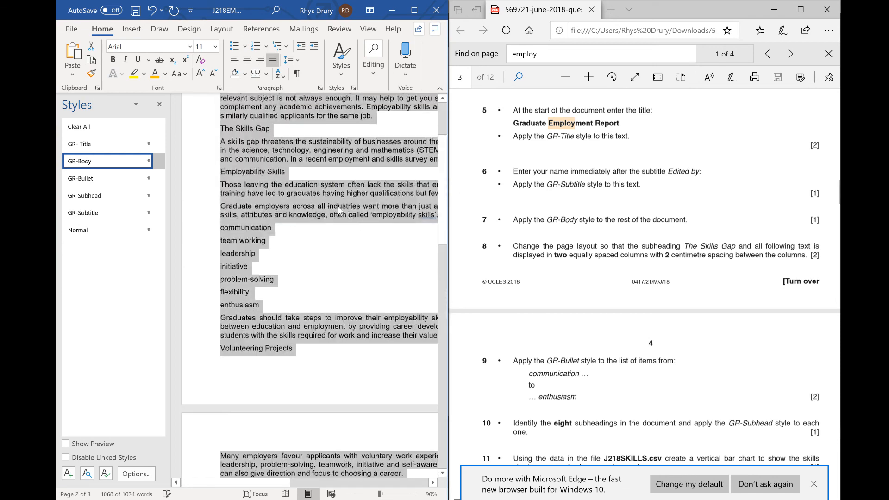